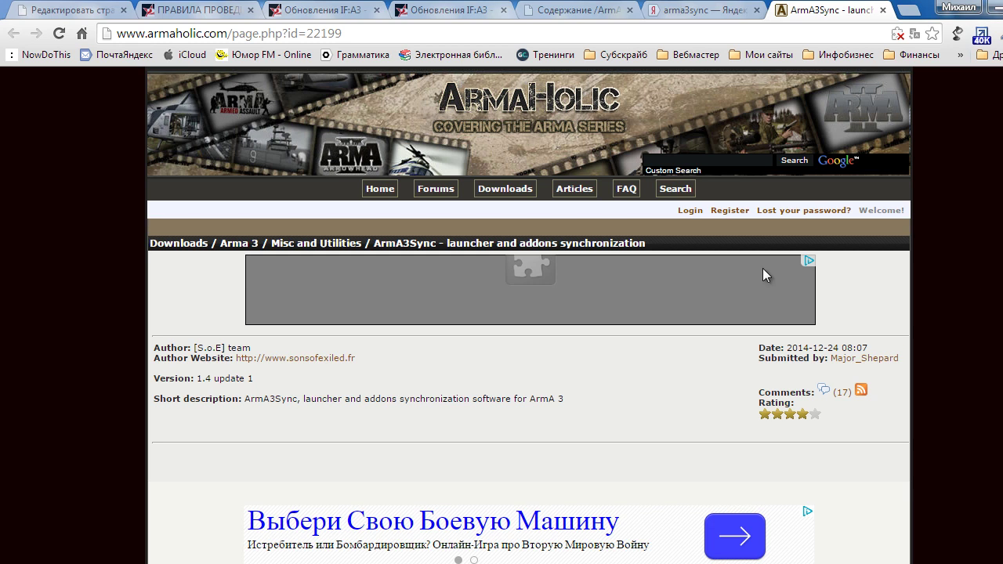
Step: Look through the ArmA3Sync page on Armaholic, covering the features, installation notes, Java requirement and download links
{"action": "scroll", "coordinate": [492, 321], "scroll_direction": "down", "scroll_amount": 7}
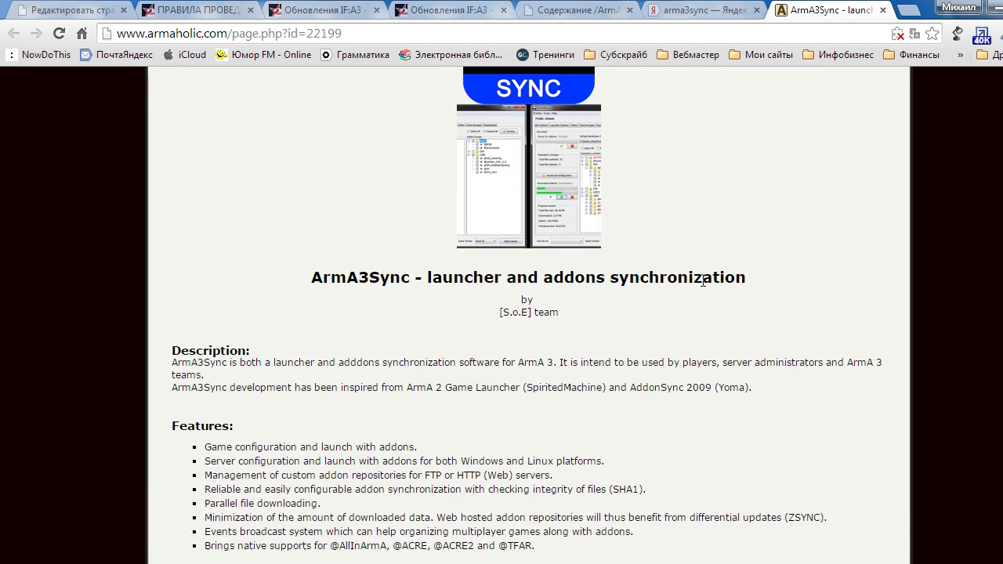
{"action": "scroll", "coordinate": [697, 291], "scroll_direction": "down", "scroll_amount": 1}
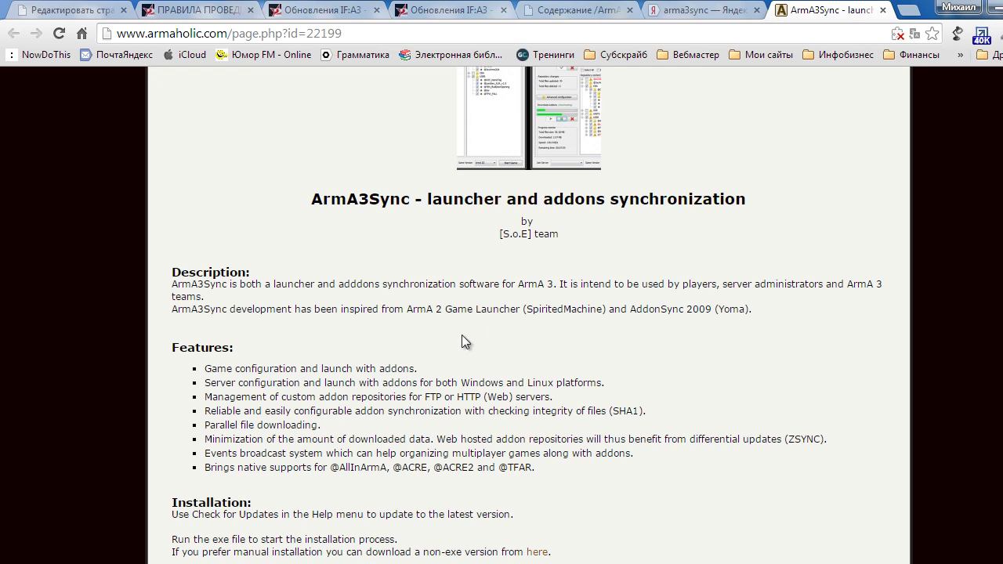
{"action": "scroll", "coordinate": [458, 335], "scroll_direction": "down", "scroll_amount": 3}
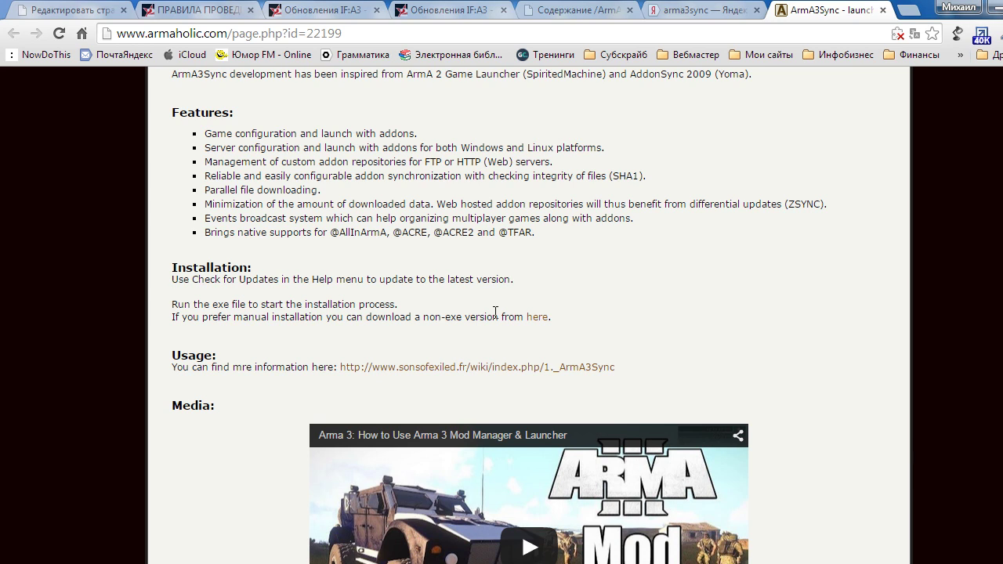
{"action": "scroll", "coordinate": [495, 312], "scroll_direction": "down", "scroll_amount": 20}
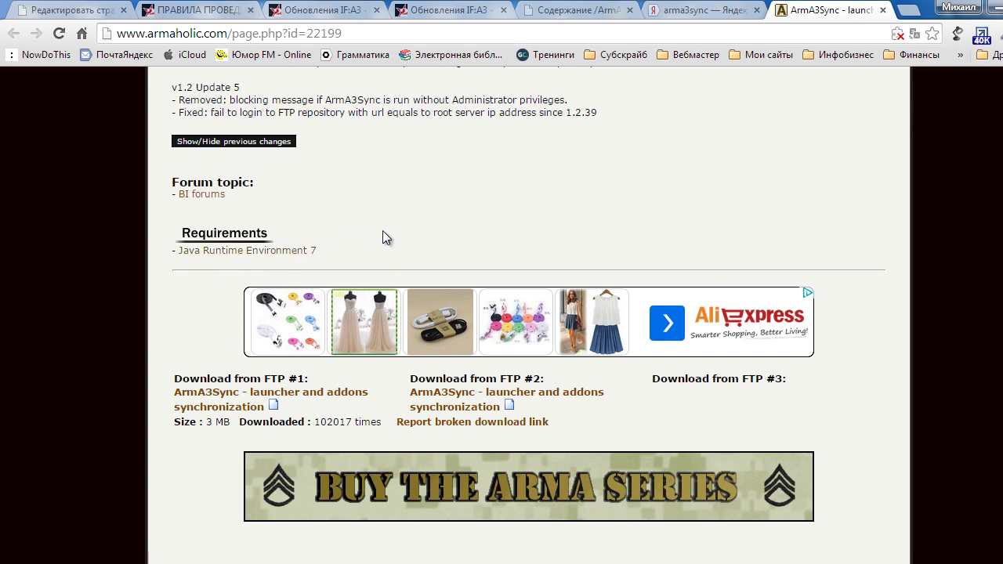
{"action": "scroll", "coordinate": [394, 278], "scroll_direction": "up", "scroll_amount": 20}
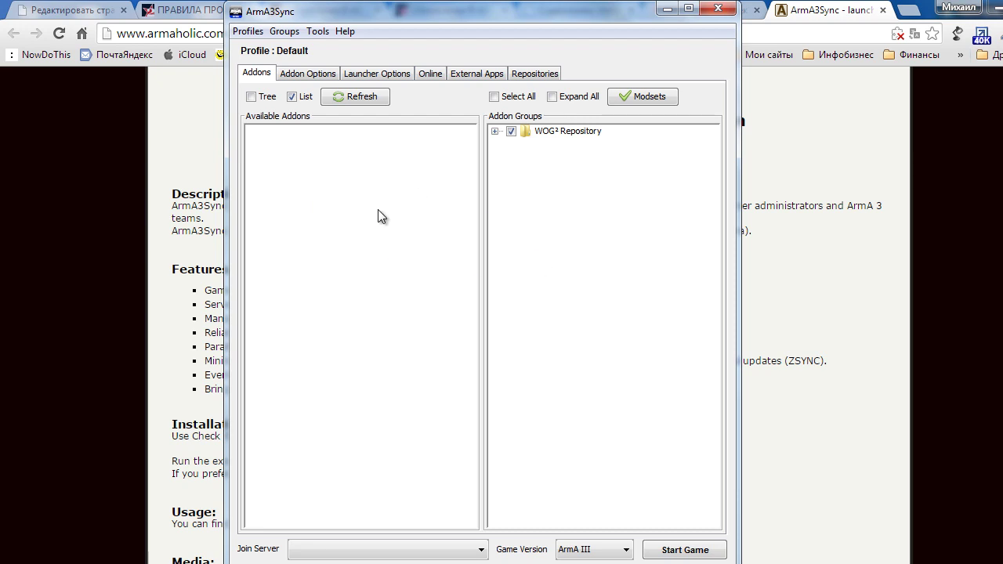
Step: Switch to ArmA3Sync and add D:\game\Arma3\SteamApps\common\Arma 3 as an addon search directory
{"action": "left_click", "coordinate": [306, 76]}
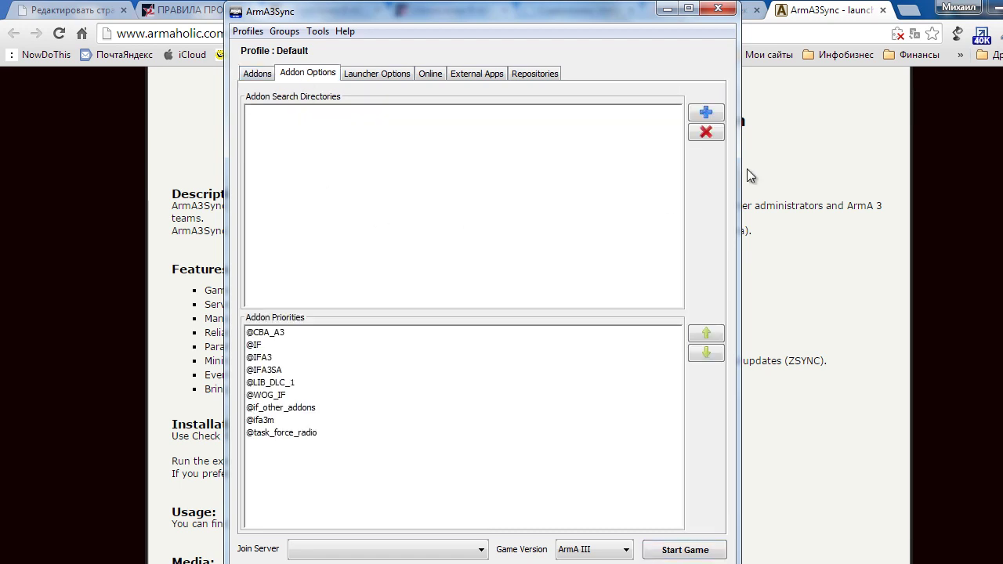
{"action": "left_click", "coordinate": [706, 114]}
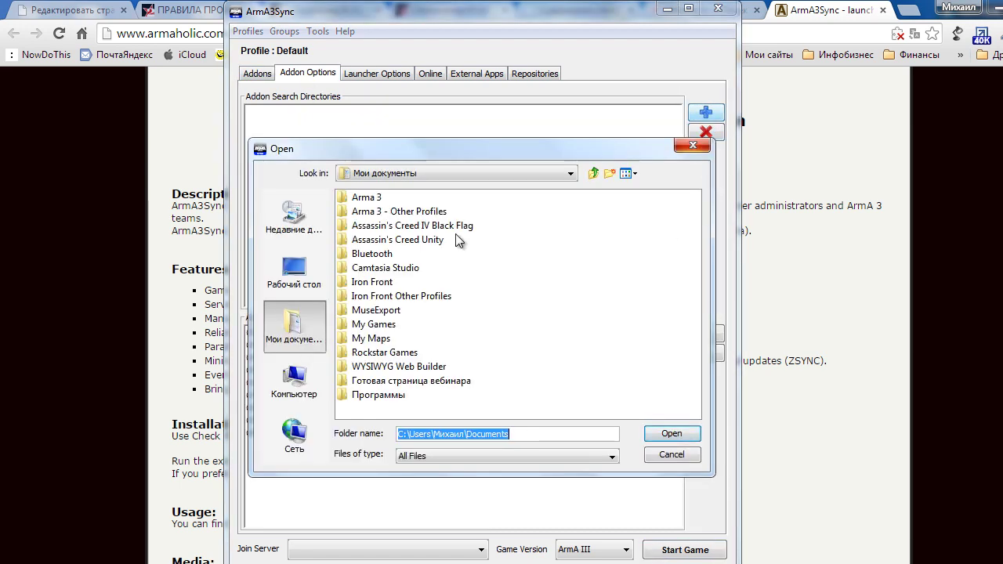
{"action": "left_click_drag", "start_coordinate": [468, 146], "coordinate": [429, 113]}
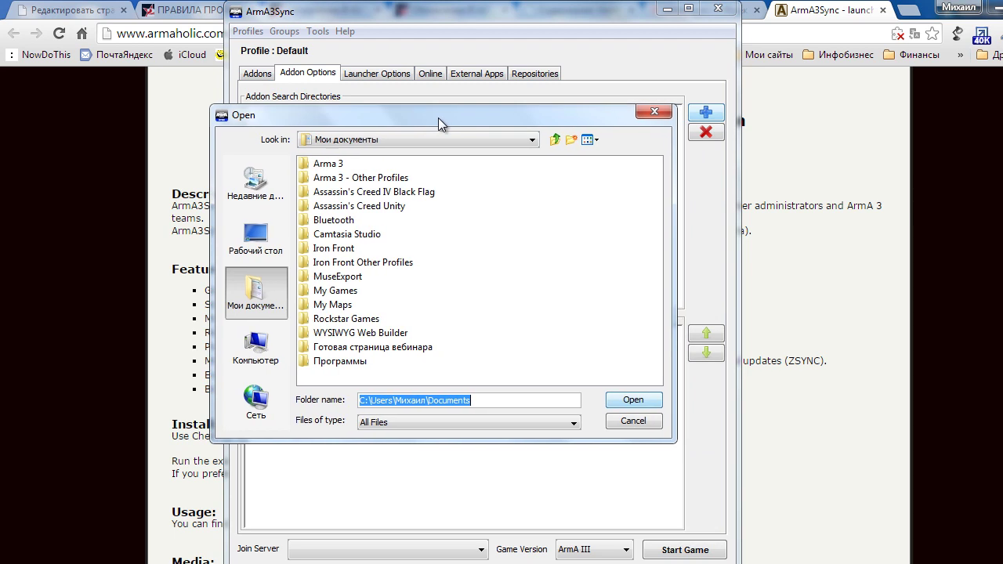
{"action": "left_click", "coordinate": [266, 249]}
{"action": "double_click", "coordinate": [344, 207]}
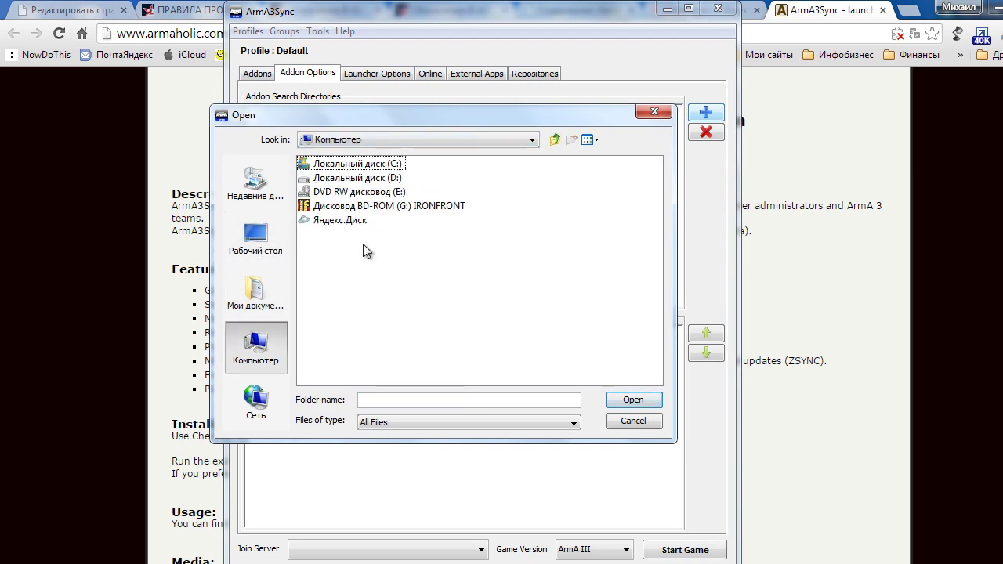
{"action": "double_click", "coordinate": [369, 179]}
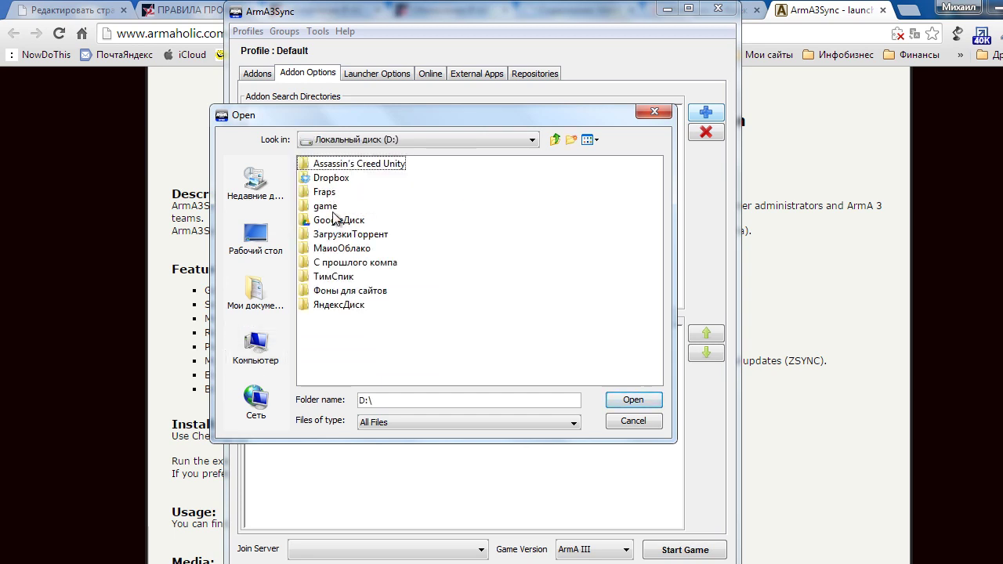
{"action": "double_click", "coordinate": [329, 207]}
{"action": "double_click", "coordinate": [328, 164]}
{"action": "double_click", "coordinate": [330, 164]}
{"action": "double_click", "coordinate": [331, 165]}
{"action": "double_click", "coordinate": [330, 166]}
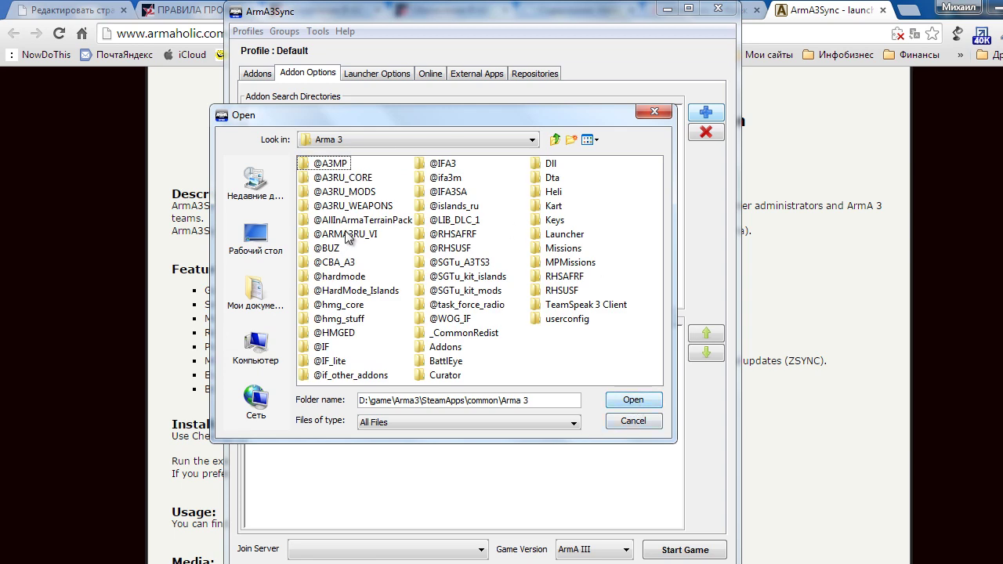
{"action": "left_click", "coordinate": [633, 399]}
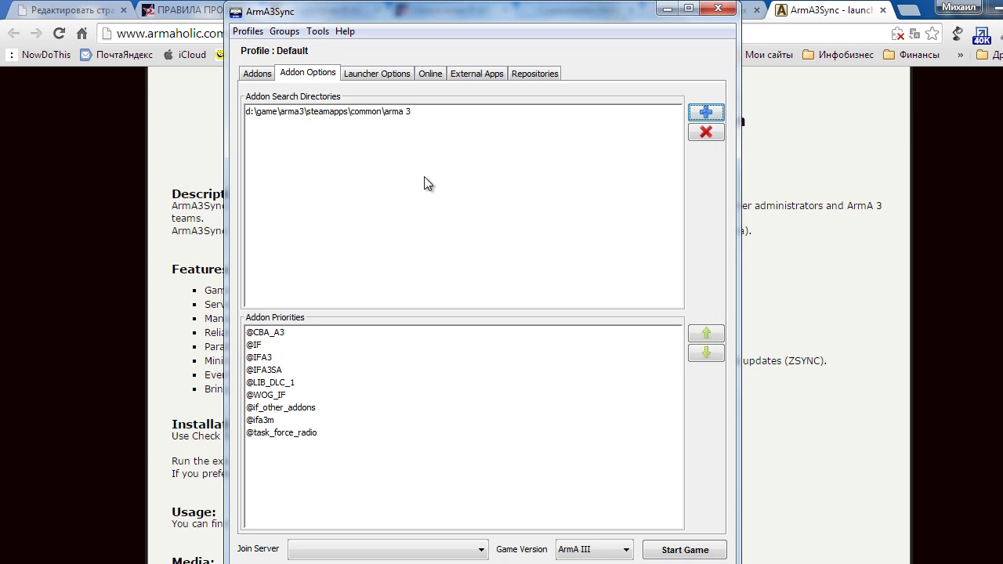
Step: Review the launcher options, the favorite servers and the external applications
{"action": "left_click", "coordinate": [374, 75]}
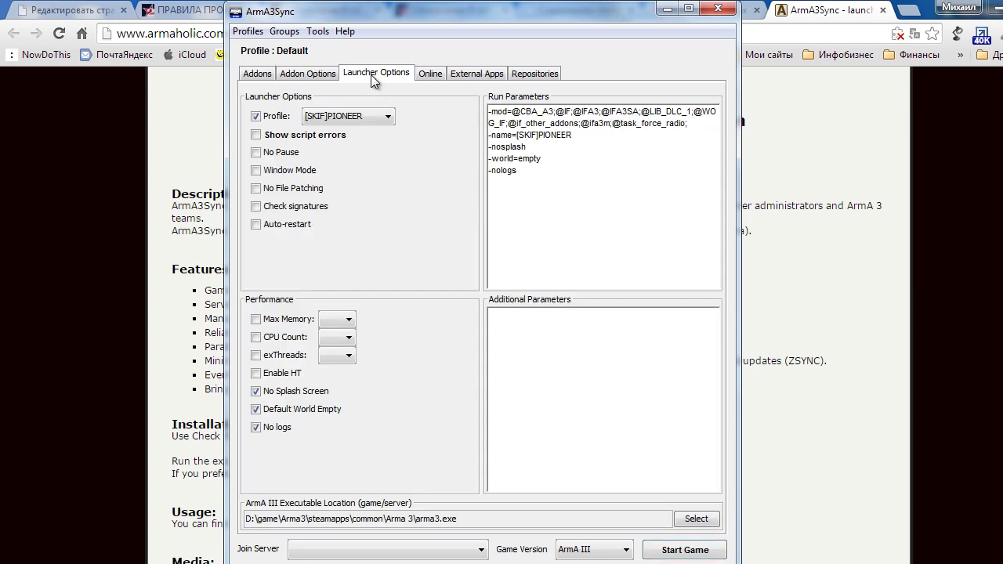
{"action": "left_click", "coordinate": [431, 76]}
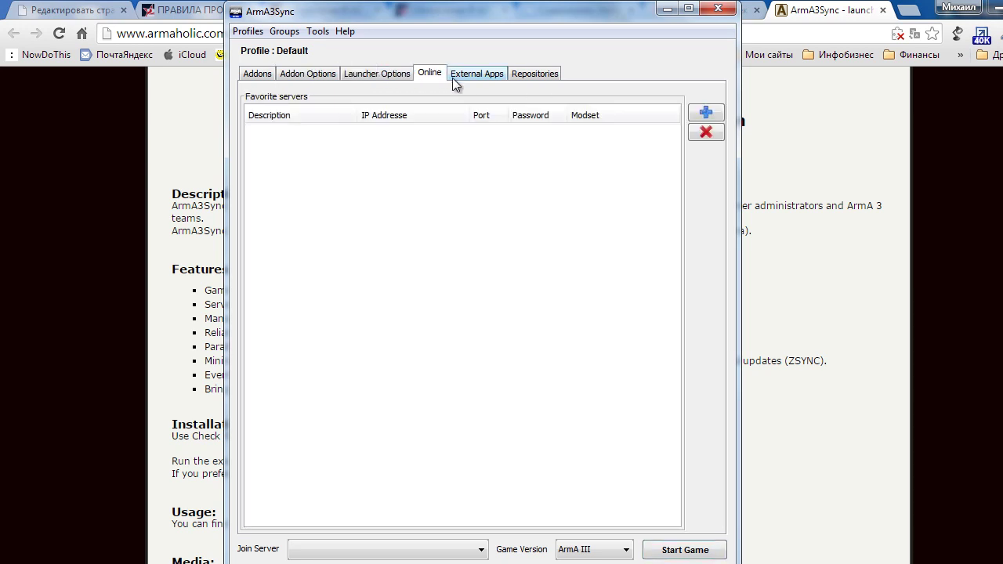
{"action": "left_click", "coordinate": [468, 75]}
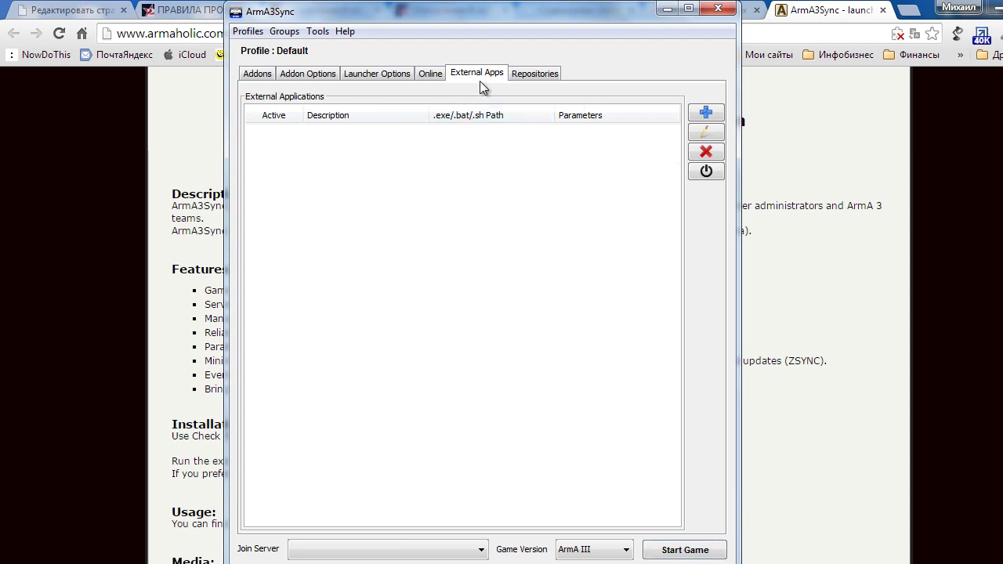
Step: Start a new FTP addon repository with the host ftp://wogames.info/ArmA3Sync/IF_Lite and the name Iron Front
{"action": "left_click", "coordinate": [534, 73]}
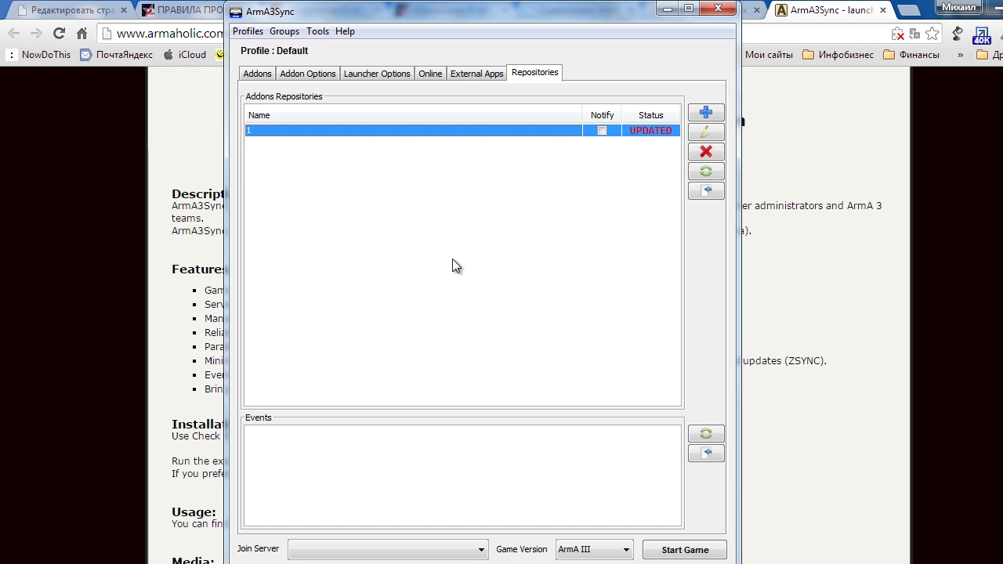
{"action": "left_click", "coordinate": [706, 112]}
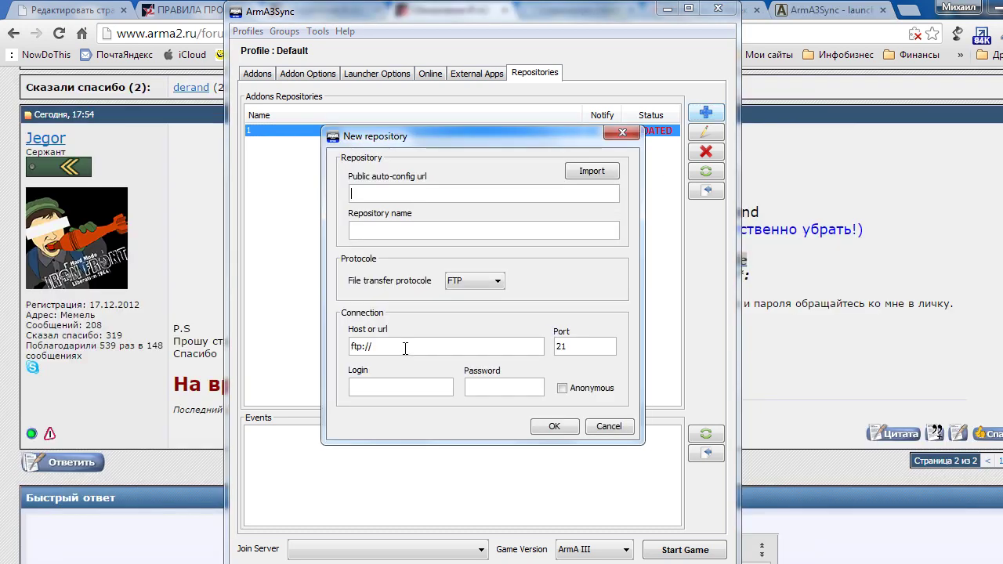
{"action": "left_click_drag", "start_coordinate": [405, 347], "coordinate": [330, 349]}
{"action": "type", "text": "ftp://wogames.info/ArmA3Sync/IF_Lite"}
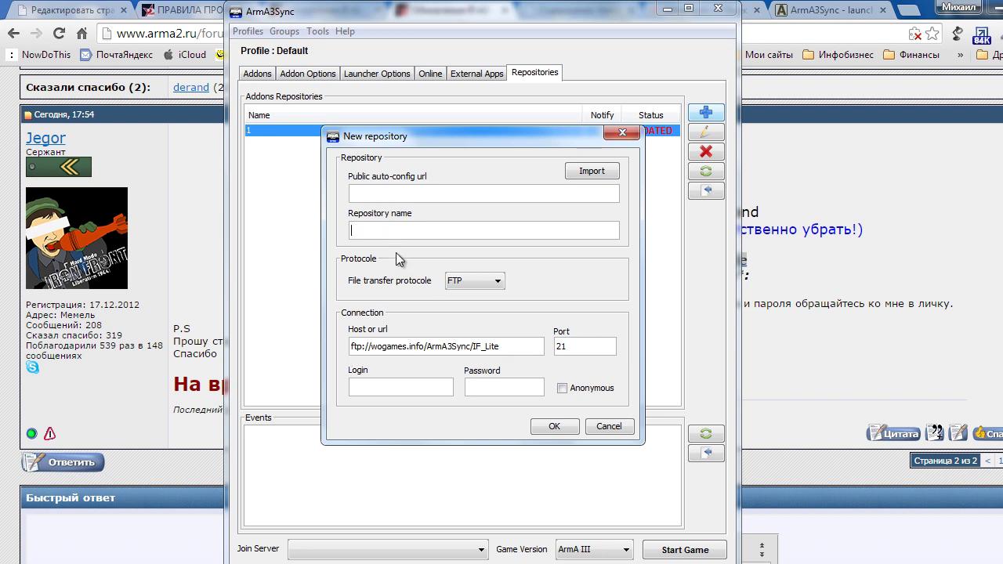
{"action": "type", "text": "Iron Front"}
Step: Set the Iron Front repository's connection to anonymous login and save the repository
{"action": "left_click", "coordinate": [554, 425]}
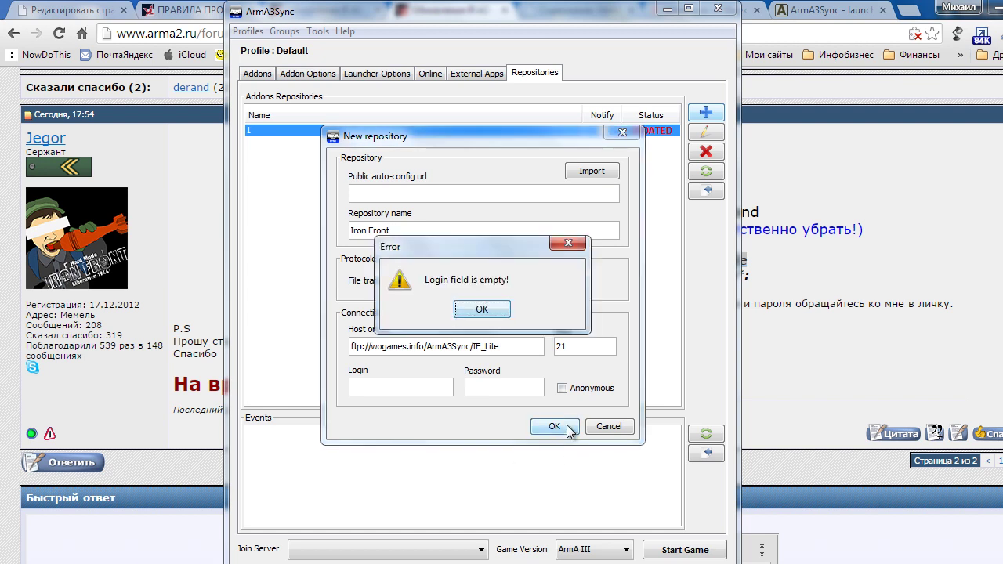
{"action": "left_click", "coordinate": [484, 310]}
{"action": "left_click", "coordinate": [554, 425]}
{"action": "left_click", "coordinate": [487, 312]}
{"action": "left_click", "coordinate": [584, 389]}
{"action": "left_click", "coordinate": [553, 426]}
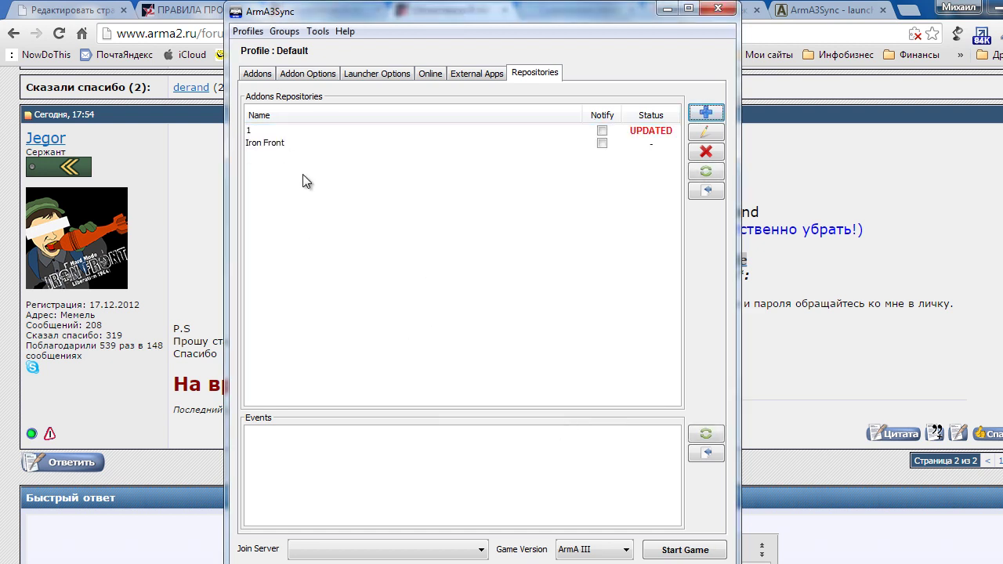
Step: Connect to the Iron Front repository and check it for addons against the Arma 3 folder
{"action": "left_click", "coordinate": [289, 143]}
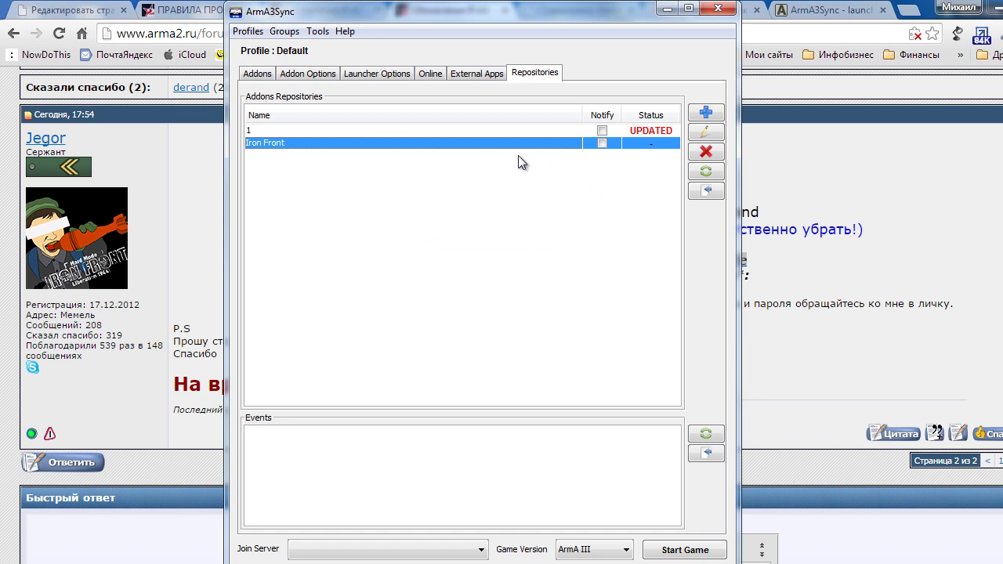
{"action": "left_click", "coordinate": [287, 131]}
{"action": "left_click", "coordinate": [284, 146]}
{"action": "left_click", "coordinate": [285, 133]}
{"action": "left_click", "coordinate": [285, 145]}
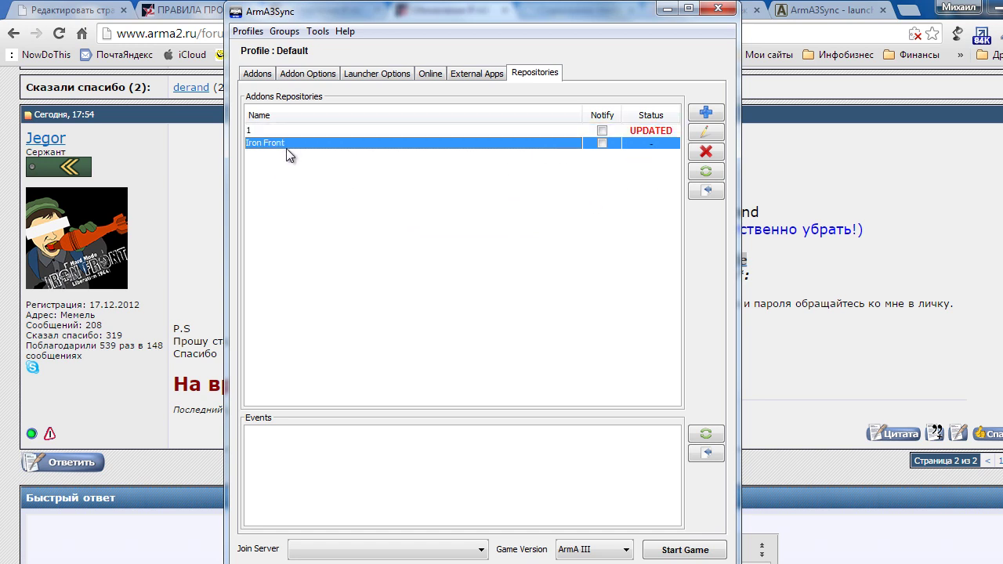
{"action": "left_click", "coordinate": [708, 192]}
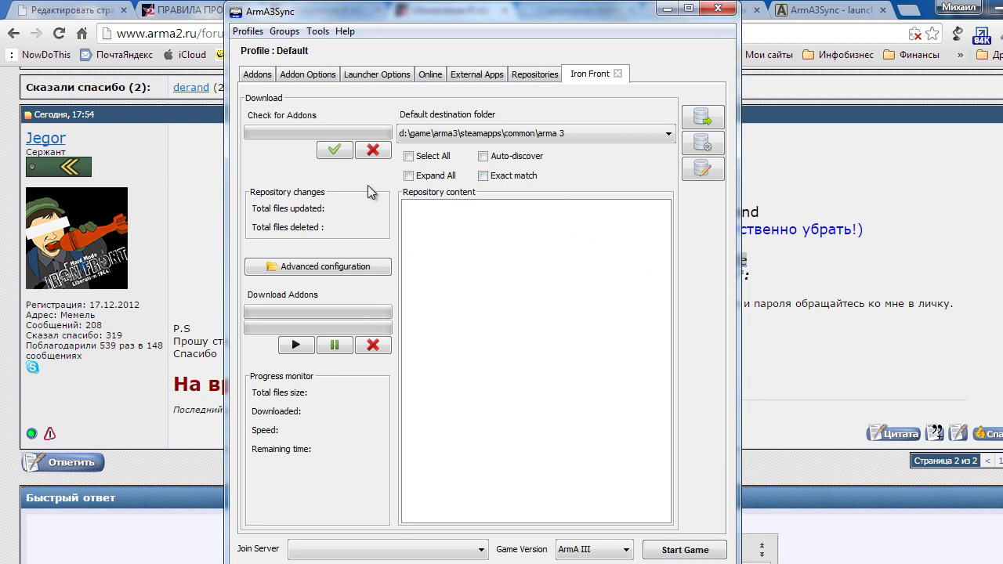
{"action": "left_click", "coordinate": [335, 153]}
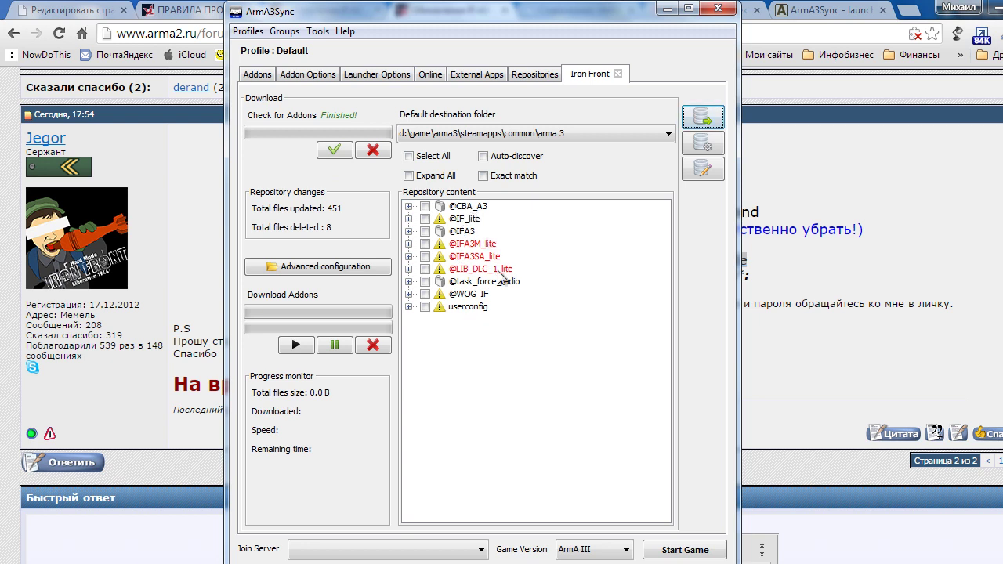
Step: Select all addons of the Iron Front repository for download and check the repository's status in the list
{"action": "left_click", "coordinate": [409, 156]}
{"action": "left_click", "coordinate": [295, 345]}
{"action": "left_click", "coordinate": [533, 79]}
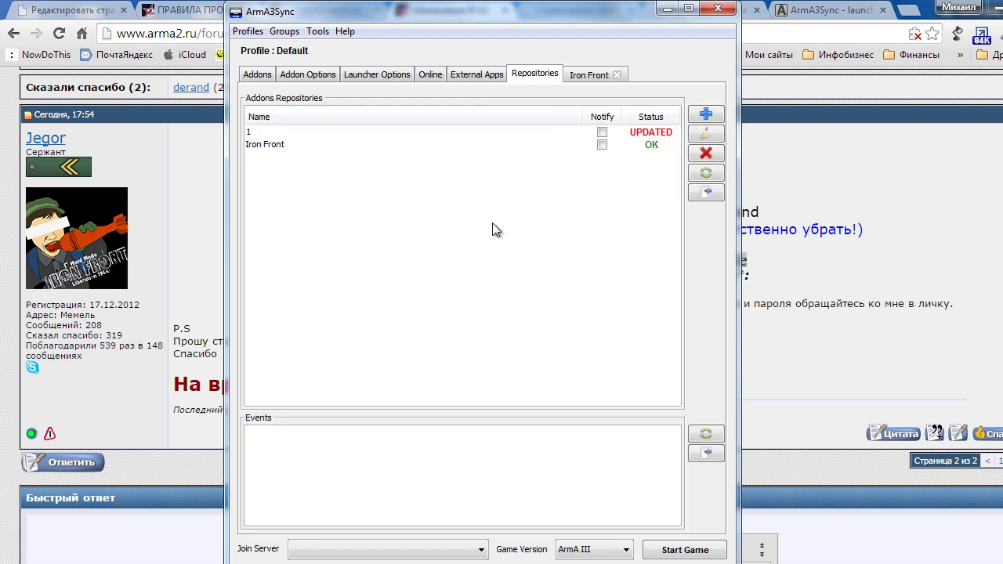
{"action": "left_click", "coordinate": [582, 76]}
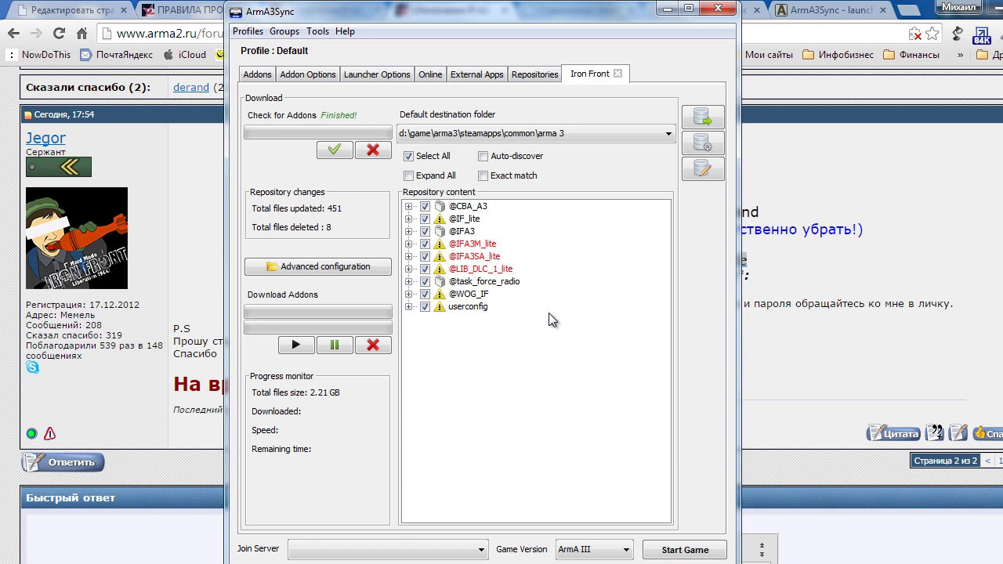
Step: Start another new repository and copy the full-version ArmA3Sync link from the forum post in the browser
{"action": "left_click", "coordinate": [533, 75]}
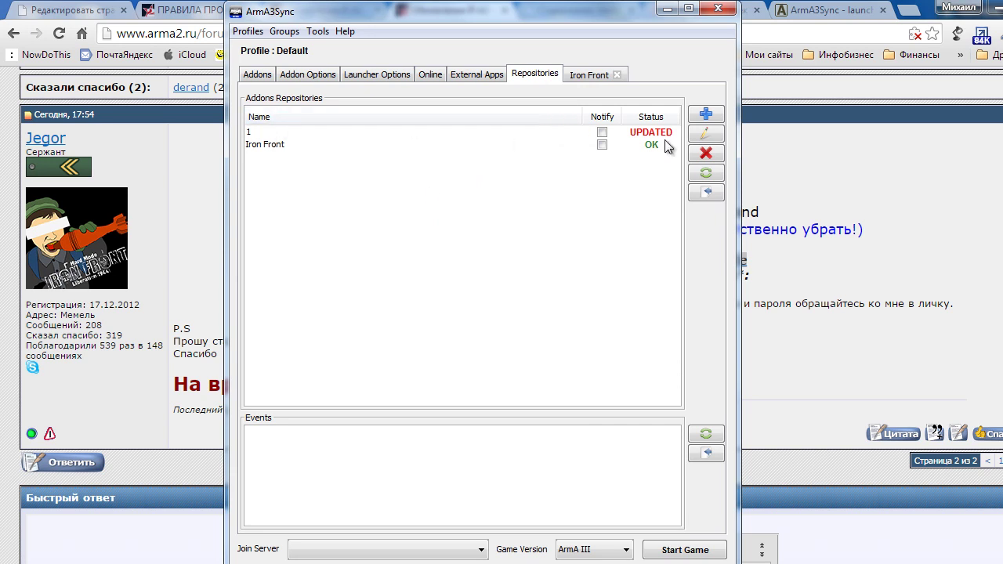
{"action": "left_click", "coordinate": [705, 115]}
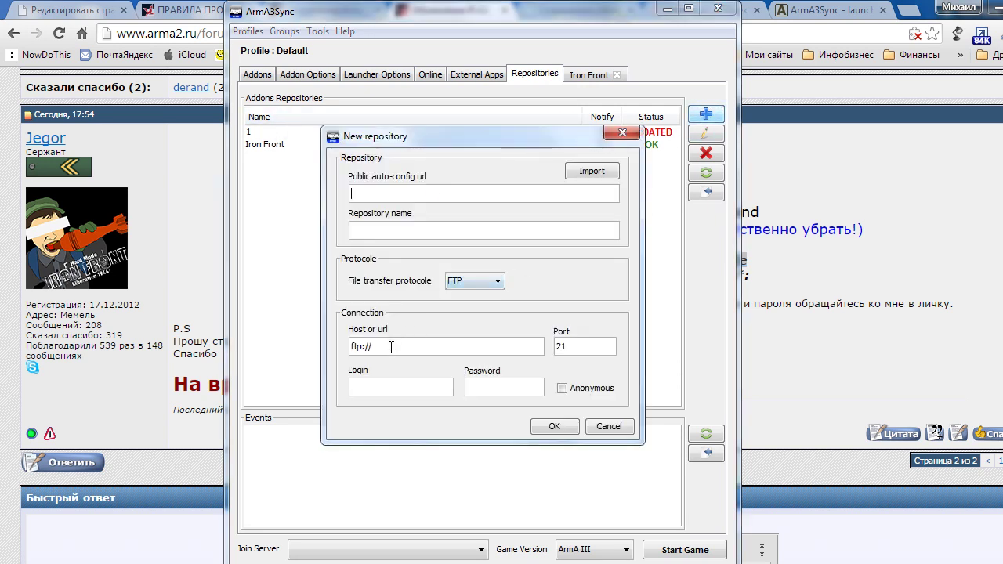
{"action": "left_click", "coordinate": [827, 263]}
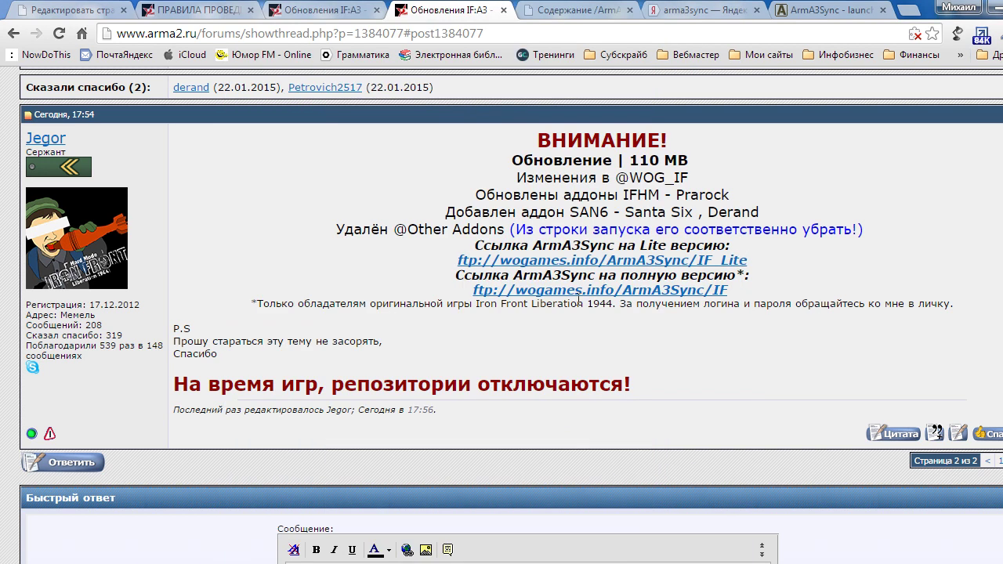
{"action": "left_click_drag", "start_coordinate": [462, 298], "coordinate": [761, 288]}
{"action": "key", "text": "ctrl+c"}
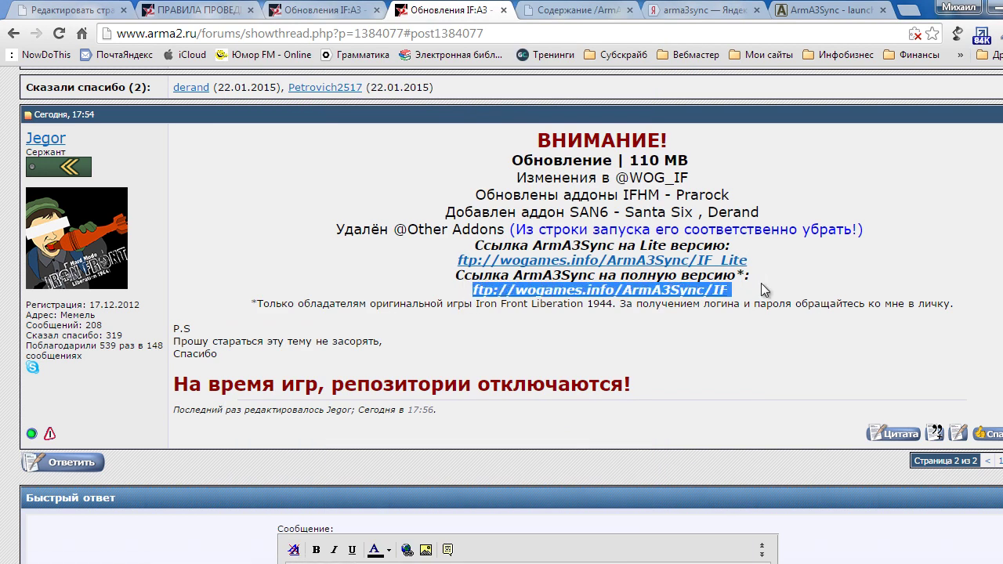
Step: Back in ArmA3Sync, create the repository named 2 with host ftp://wogames.info/ArmA3Sync/IF and anonymous login
{"action": "key", "text": "alt+Tab"}
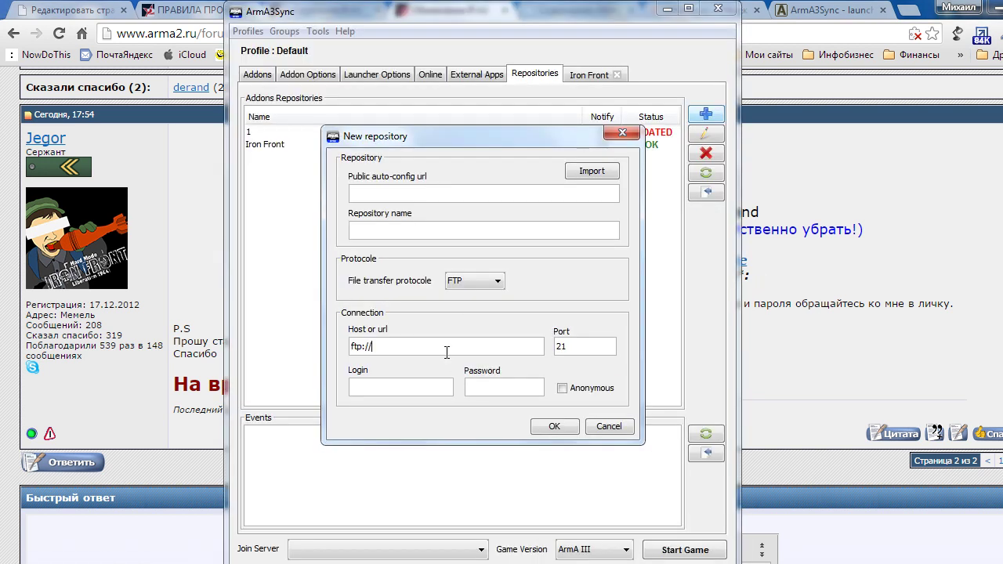
{"action": "key", "text": "ctrl+a"}
{"action": "key", "text": "ctrl+v"}
{"action": "left_click", "coordinate": [589, 390]}
{"action": "left_click", "coordinate": [405, 227]}
{"action": "type", "text": "2"}
{"action": "left_click", "coordinate": [538, 424]}
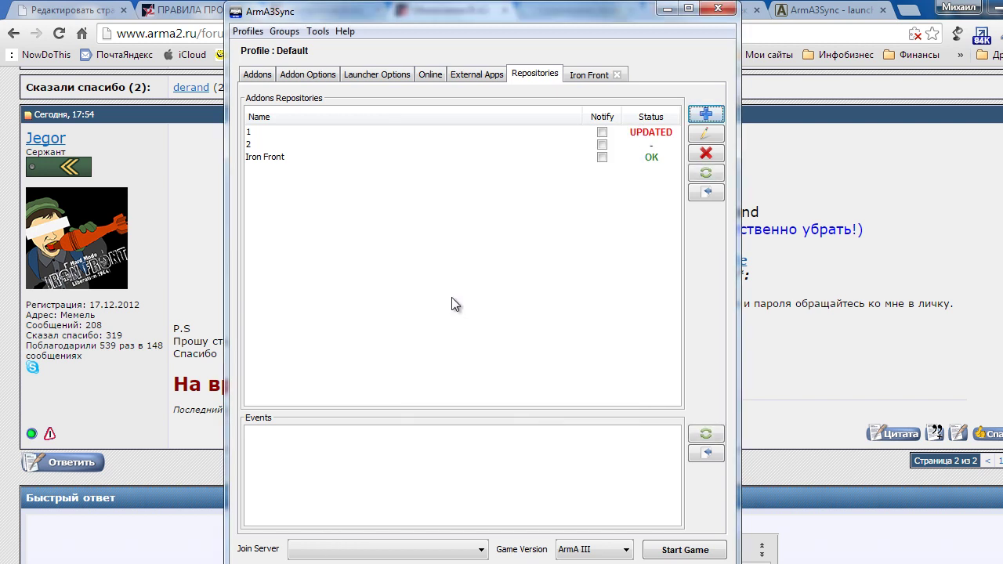
Step: Connect to repository 2 and try to check it for addons
{"action": "left_click", "coordinate": [288, 145]}
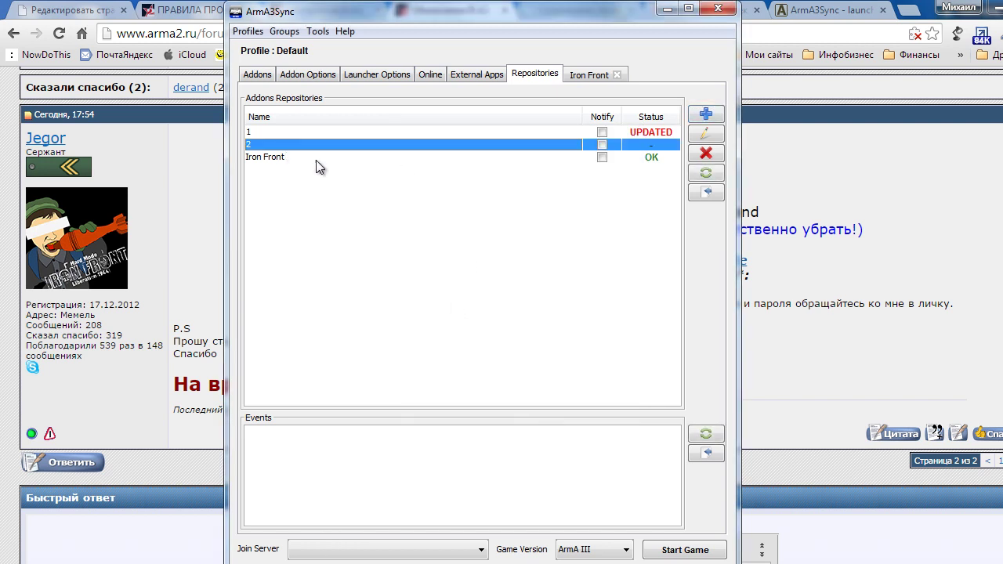
{"action": "left_click", "coordinate": [717, 196]}
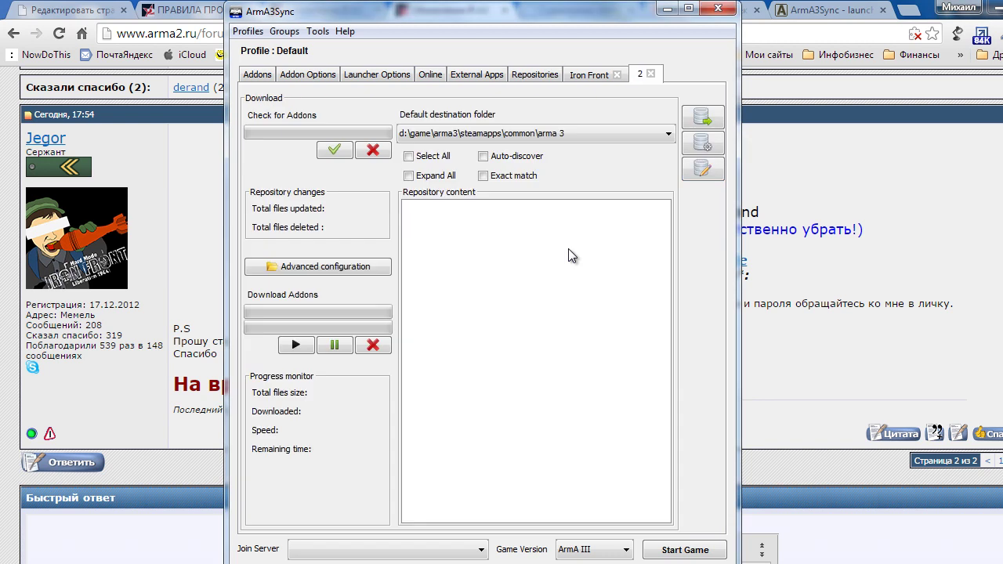
{"action": "left_click", "coordinate": [336, 152]}
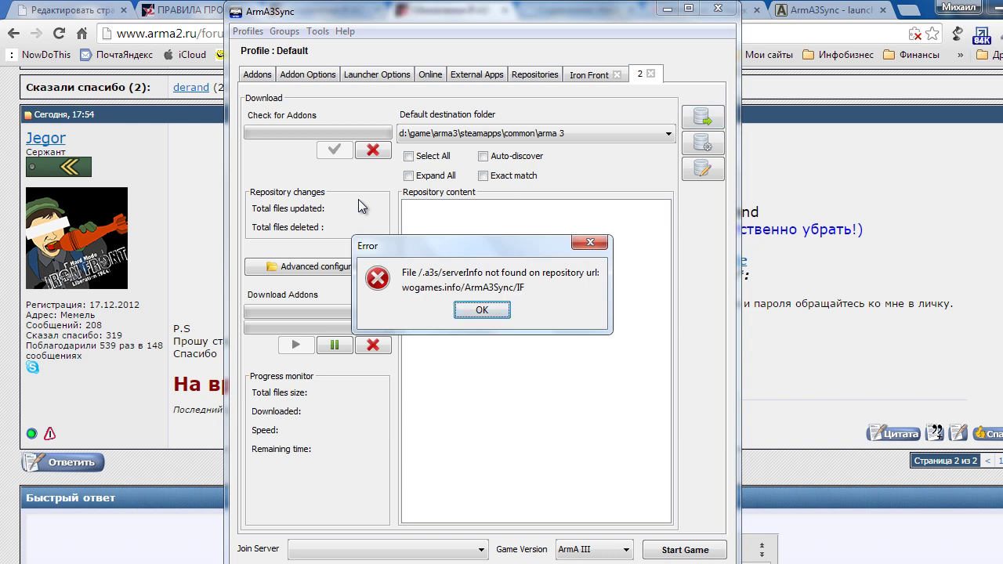
Step: Dismiss the error, close repository 2's page and delete repository 2 from the addons repositories list
{"action": "left_click", "coordinate": [482, 311]}
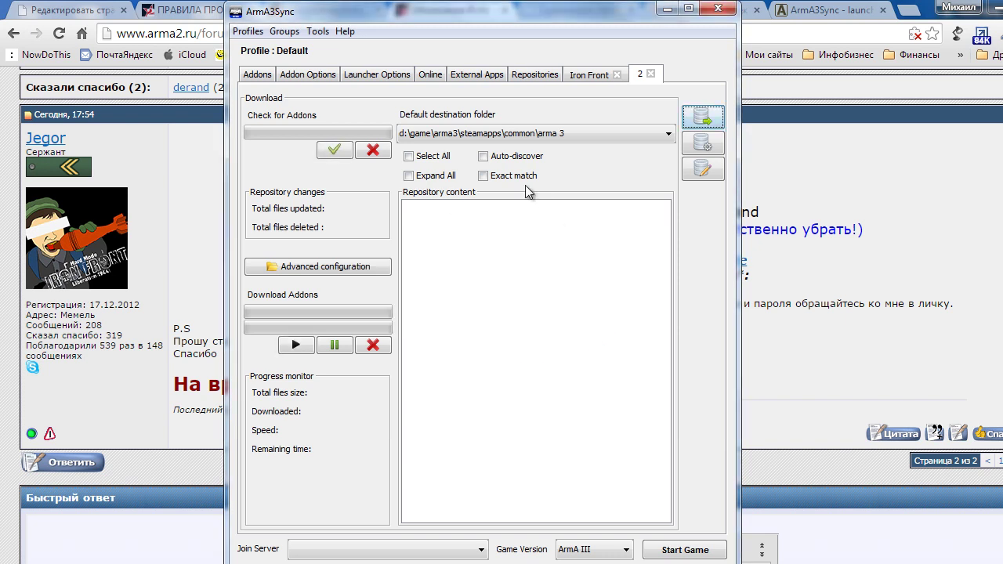
{"action": "left_click", "coordinate": [649, 74]}
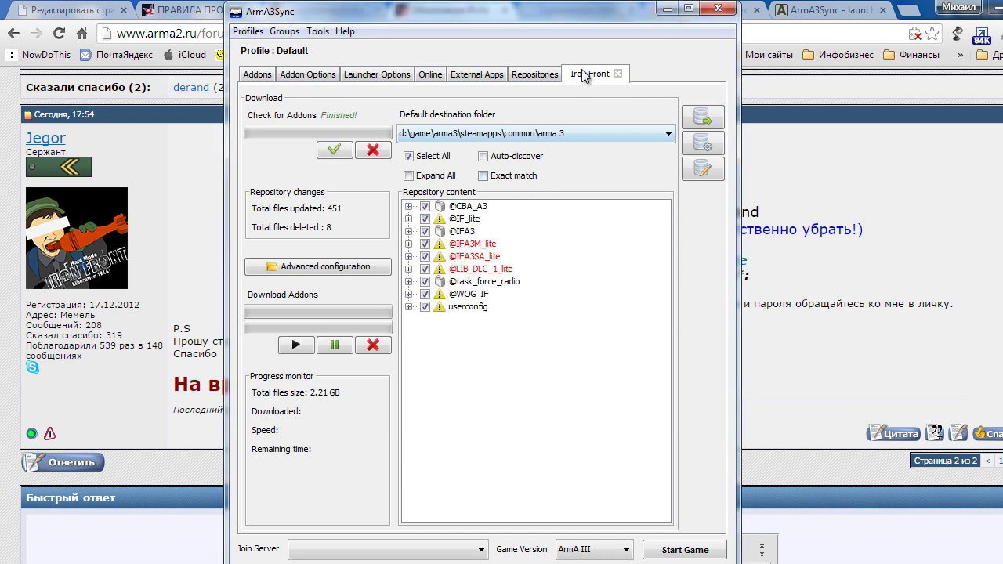
{"action": "left_click", "coordinate": [527, 76]}
{"action": "left_click", "coordinate": [354, 146]}
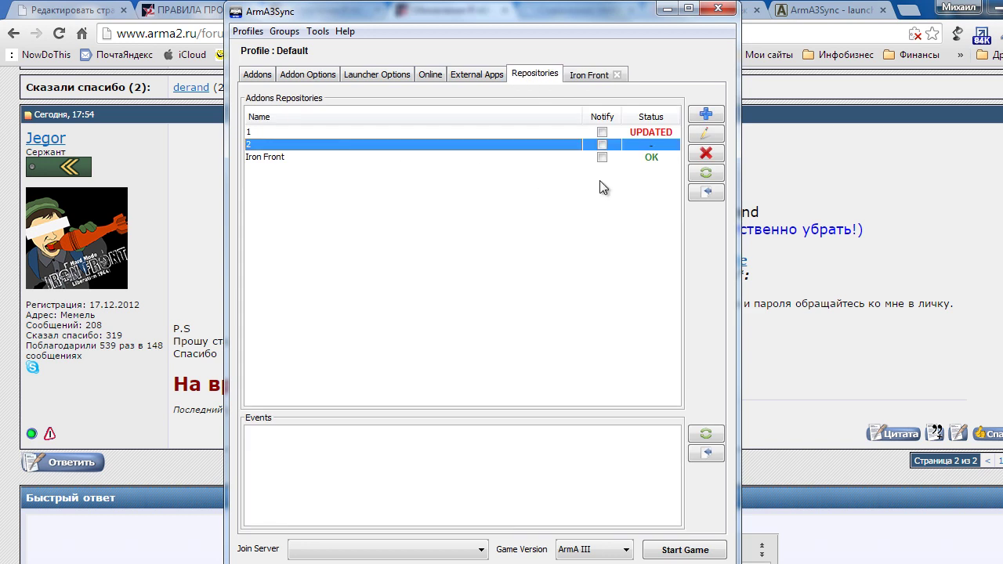
{"action": "left_click", "coordinate": [706, 154]}
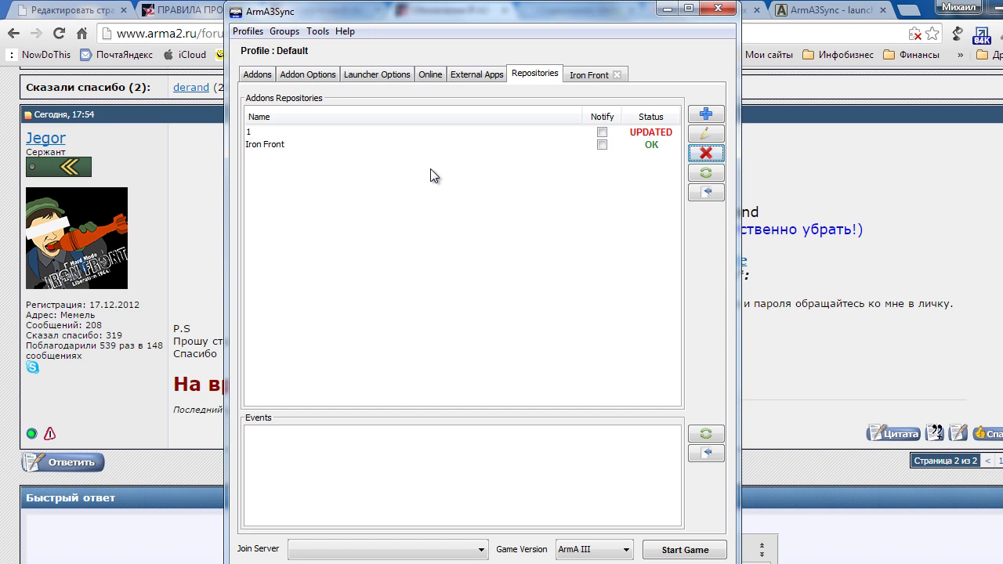
Step: Connect to repository 1, check it for addons and download all of them
{"action": "left_click", "coordinate": [285, 146]}
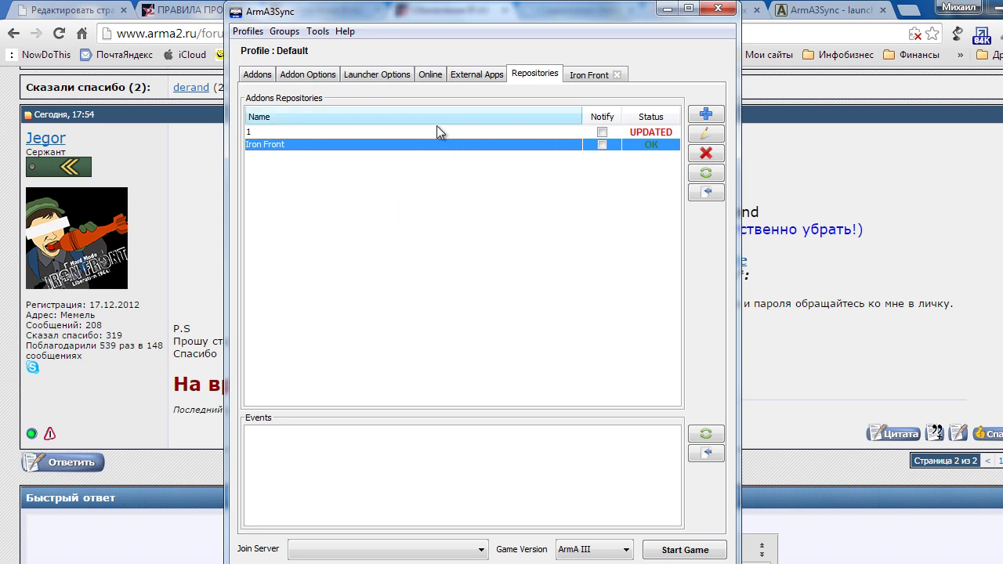
{"action": "left_click", "coordinate": [384, 132]}
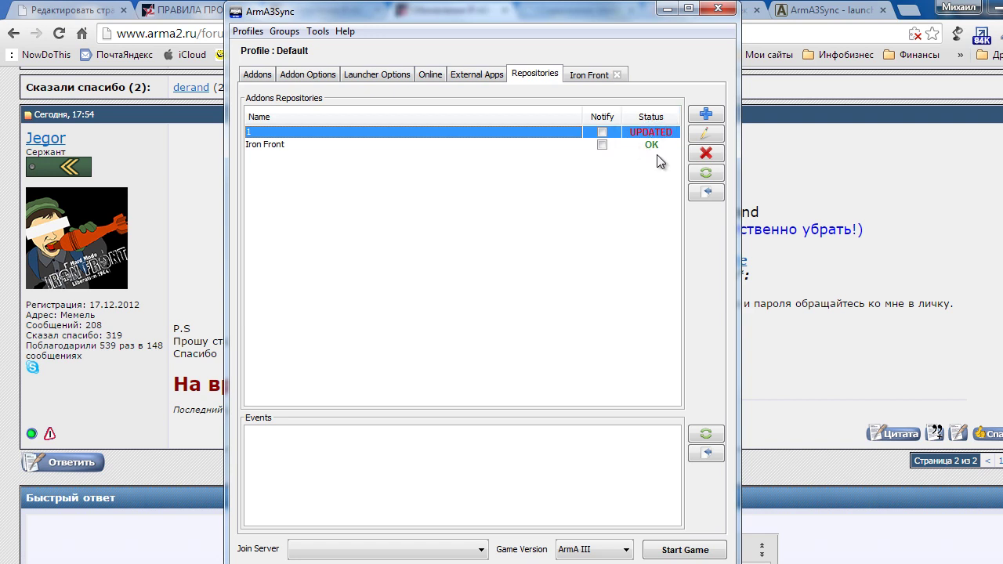
{"action": "left_click", "coordinate": [709, 192]}
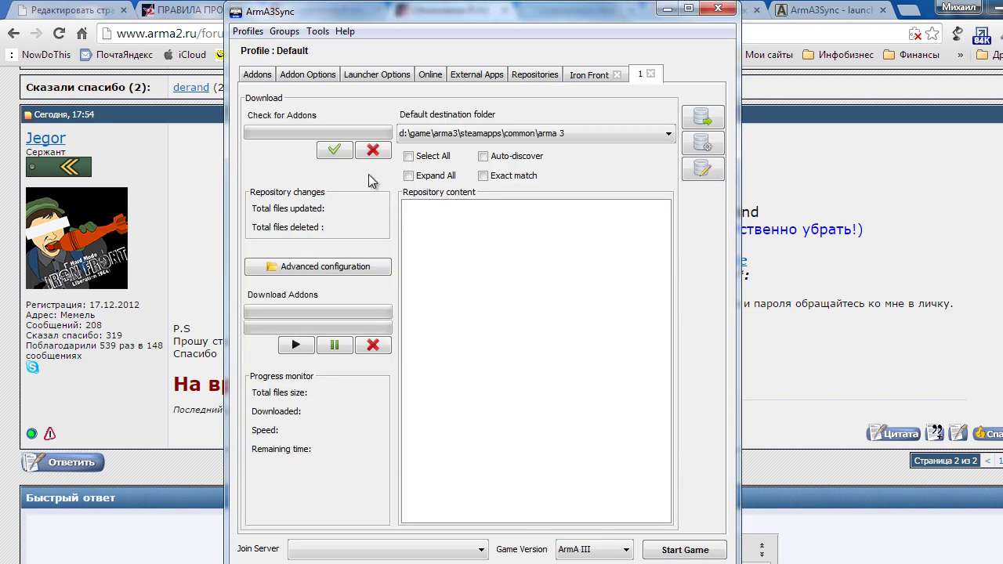
{"action": "left_click", "coordinate": [333, 150]}
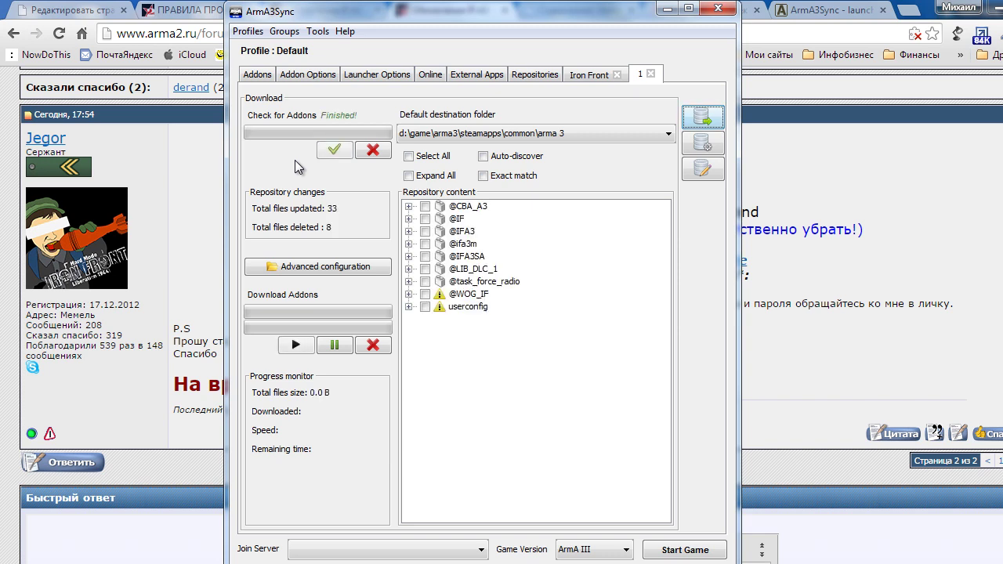
{"action": "left_click", "coordinate": [408, 157]}
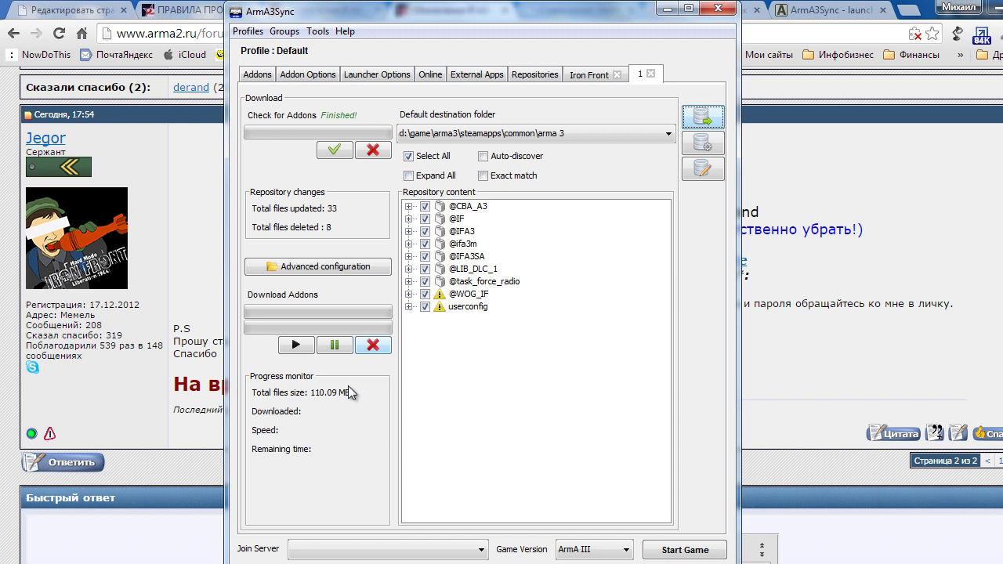
{"action": "left_click", "coordinate": [296, 348]}
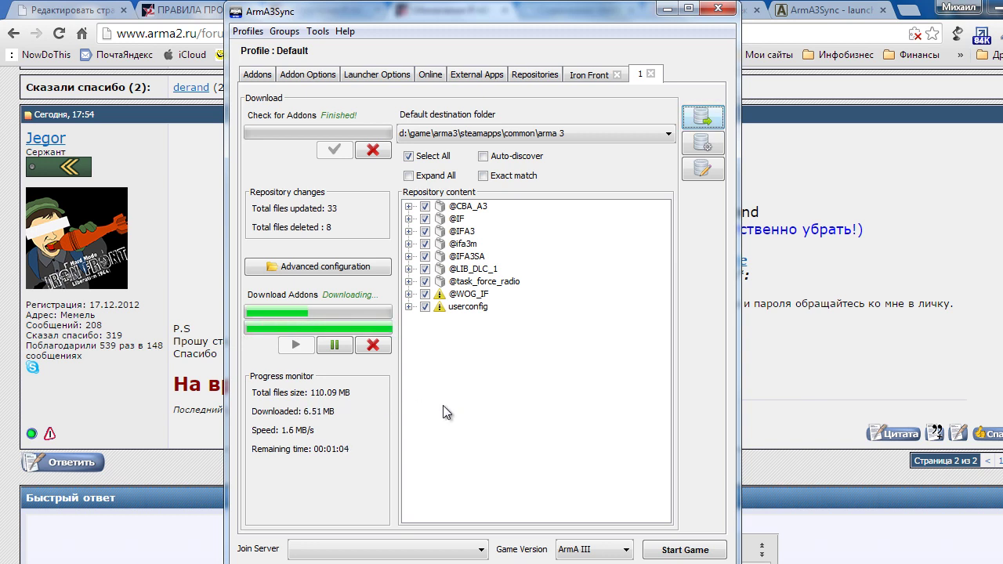
{"action": "left_click", "coordinate": [536, 74]}
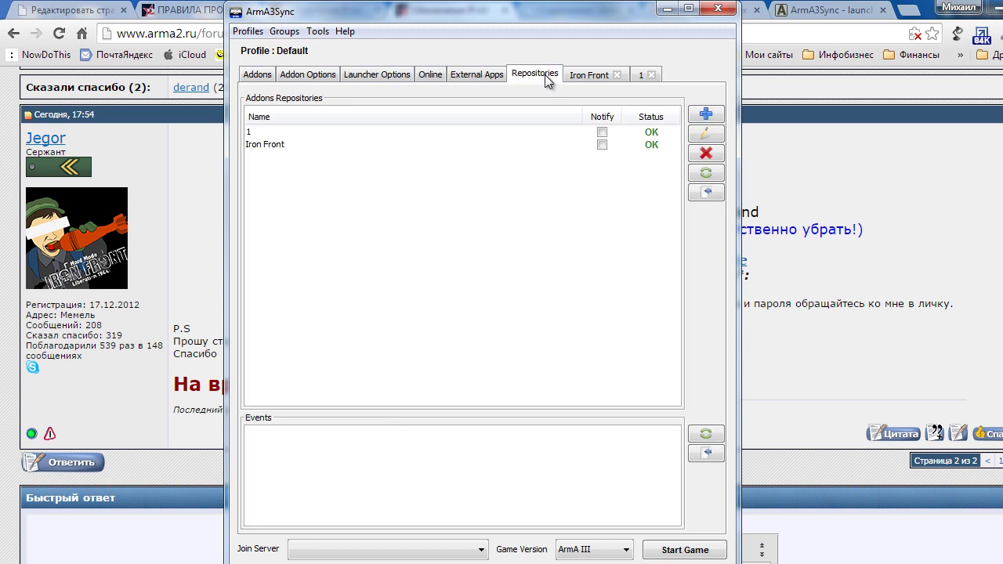
{"action": "left_click", "coordinate": [713, 114]}
{"action": "left_click_drag", "start_coordinate": [401, 347], "coordinate": [334, 342]}
{"action": "left_click", "coordinate": [366, 229]}
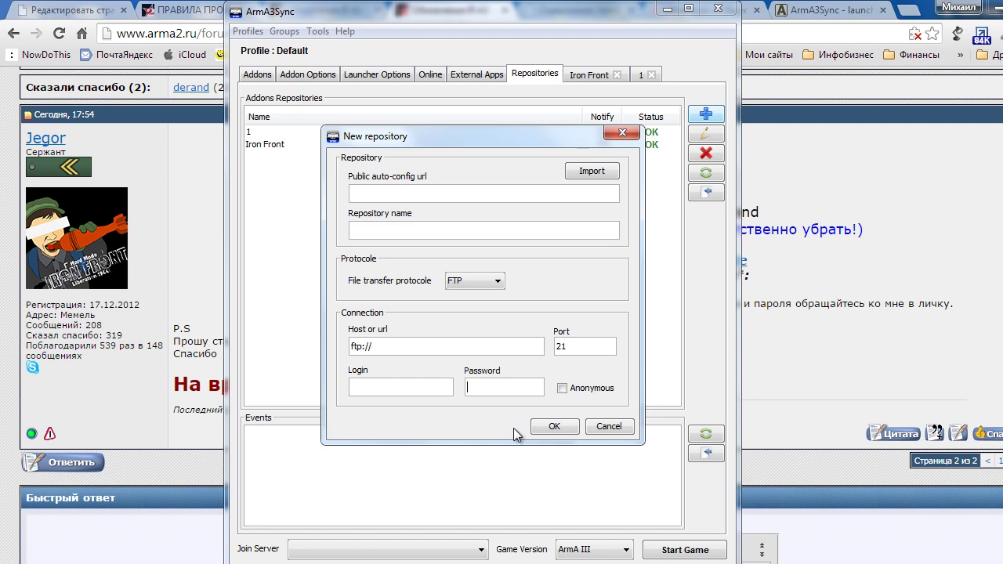
{"action": "left_click", "coordinate": [610, 428]}
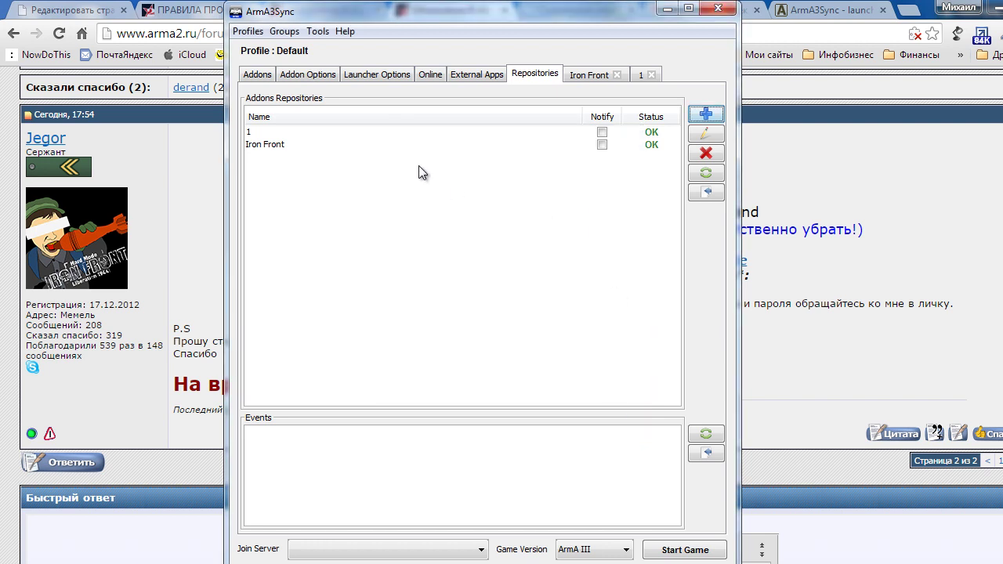
Step: Check repository 1's download progress and view the list of available addons
{"action": "left_click", "coordinate": [639, 78]}
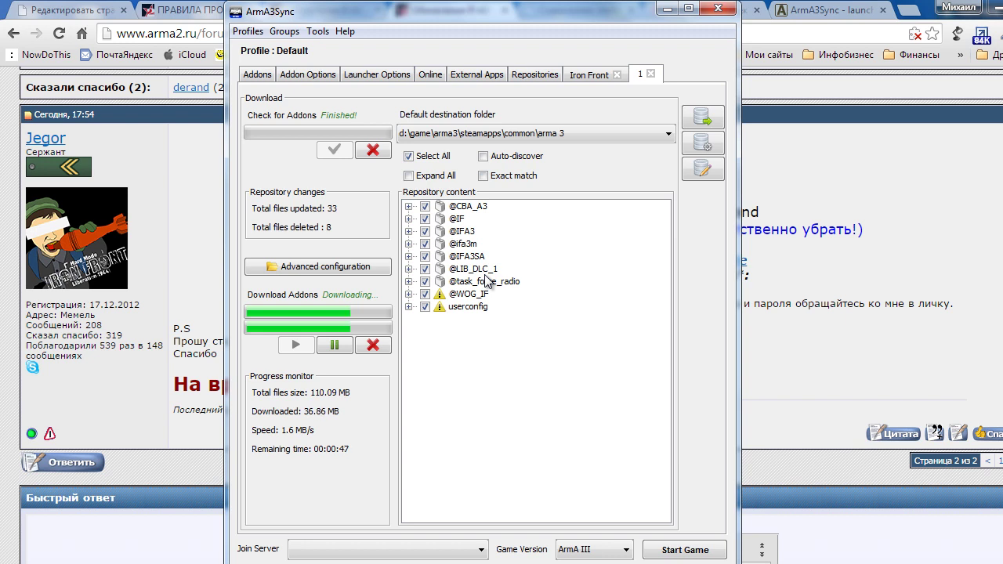
{"action": "left_click", "coordinate": [372, 75]}
{"action": "left_click", "coordinate": [301, 75]}
{"action": "left_click", "coordinate": [261, 74]}
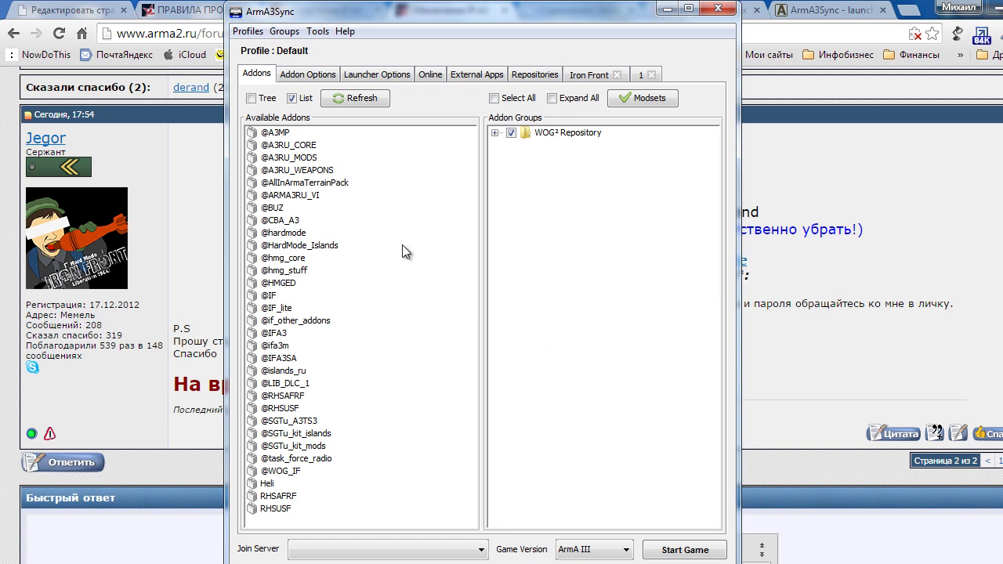
Step: Review the launcher options and the selectable player profiles, dismissing the download notice
{"action": "left_click", "coordinate": [307, 75]}
{"action": "left_click", "coordinate": [362, 80]}
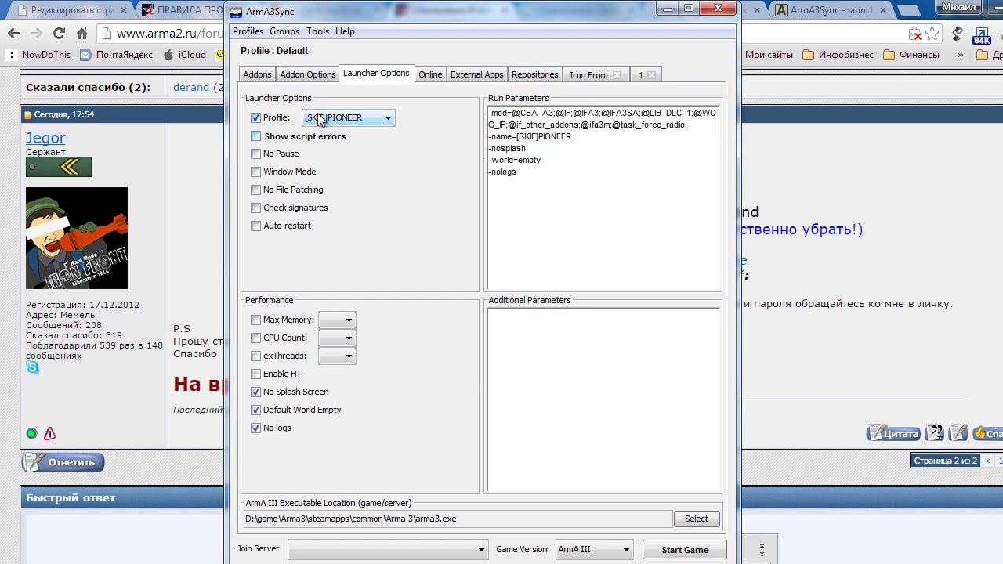
{"action": "left_click", "coordinate": [353, 119]}
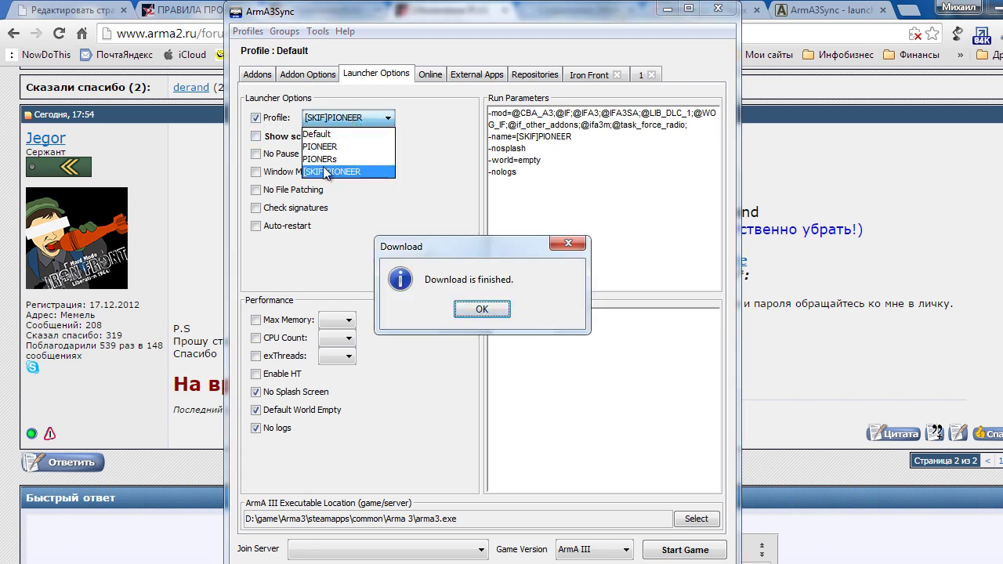
{"action": "left_click", "coordinate": [352, 164]}
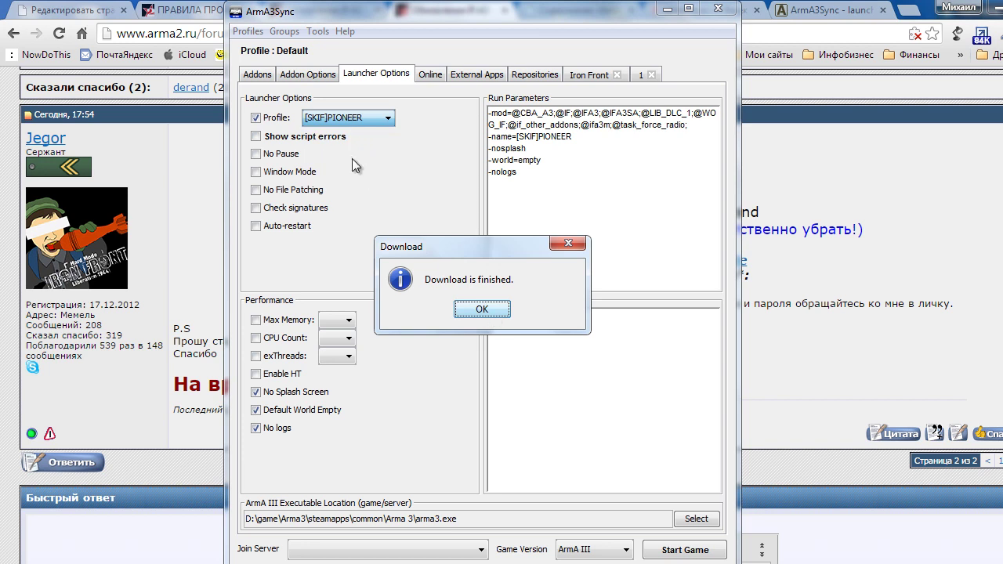
{"action": "left_click", "coordinate": [475, 309]}
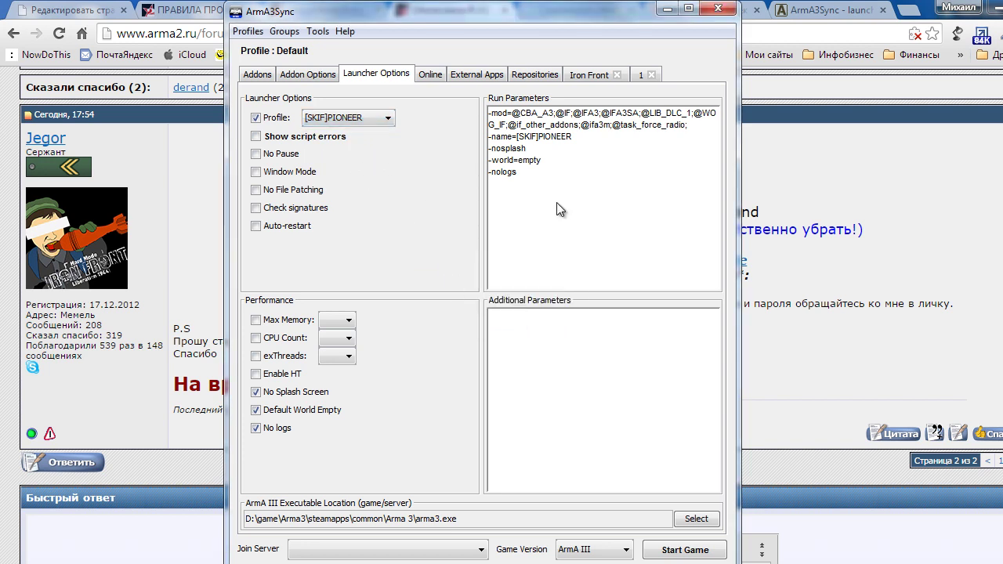
Step: Close the open Explorer window and minimise the browser to reach the desktop
{"action": "key", "text": "alt+Tab"}
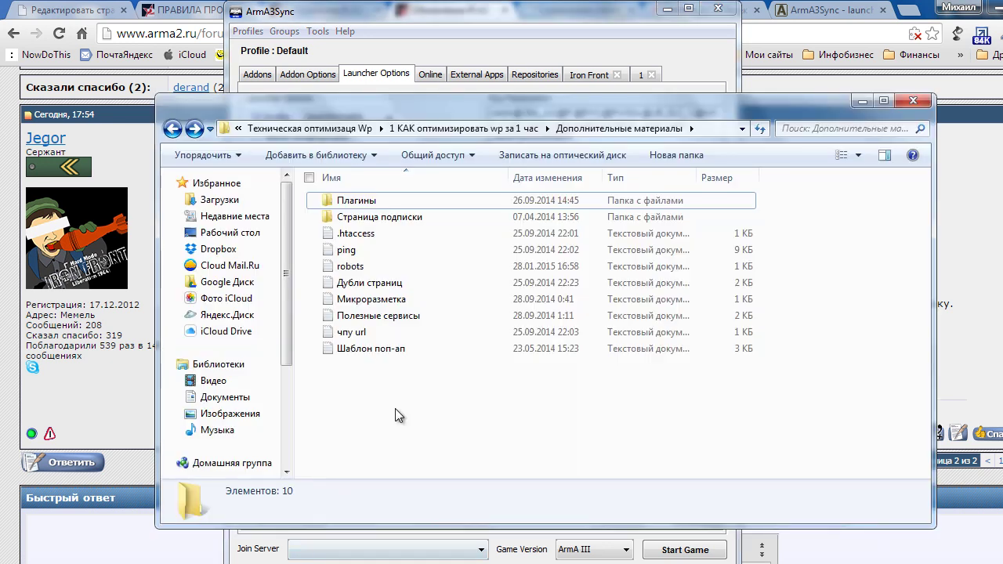
{"action": "left_click", "coordinate": [912, 101]}
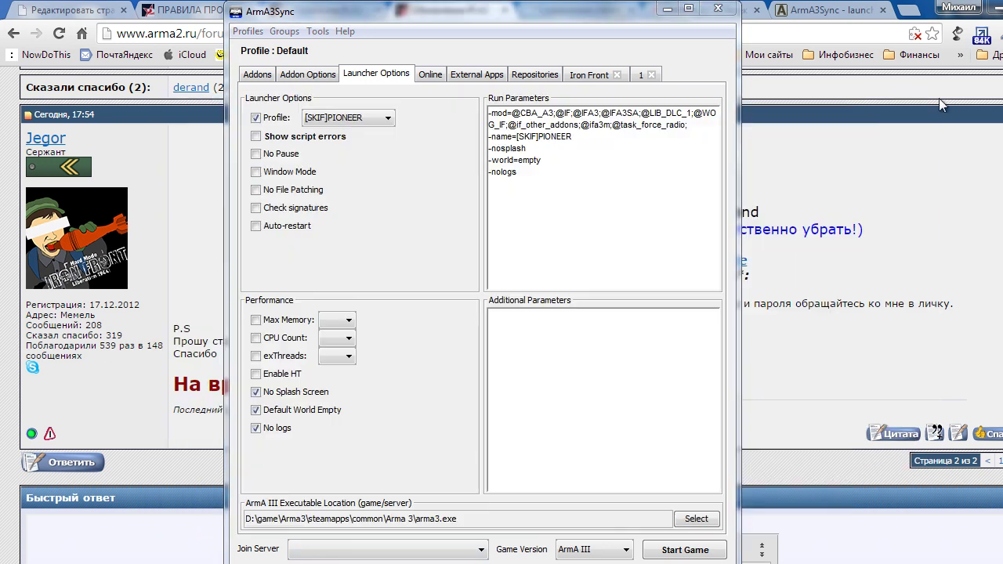
{"action": "left_click", "coordinate": [995, 9]}
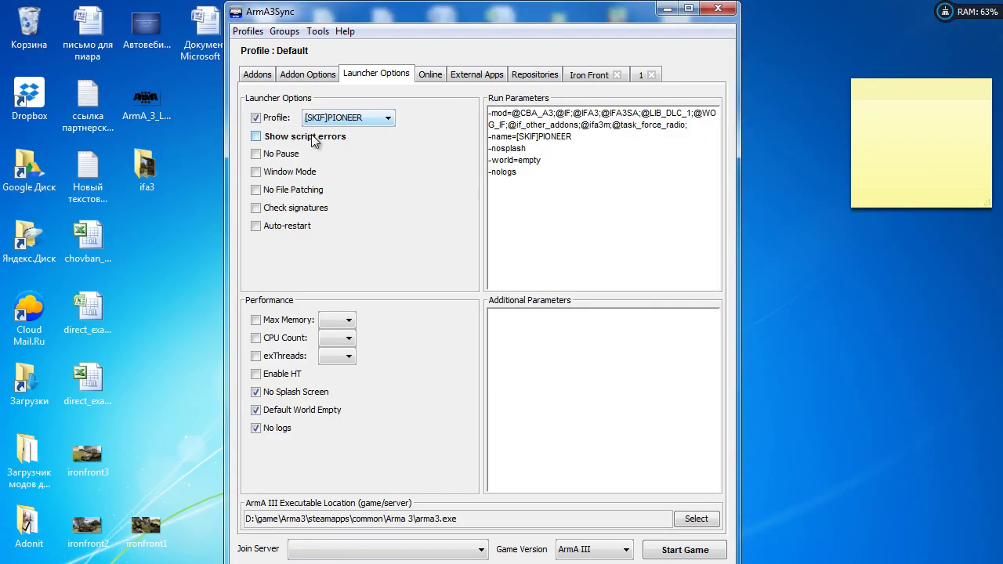
Step: Start DarkLine_Launcher from the desktop folder Загрузчик модов для арма3 and look through its addon list
{"action": "double_click", "coordinate": [29, 462]}
{"action": "left_click", "coordinate": [383, 235]}
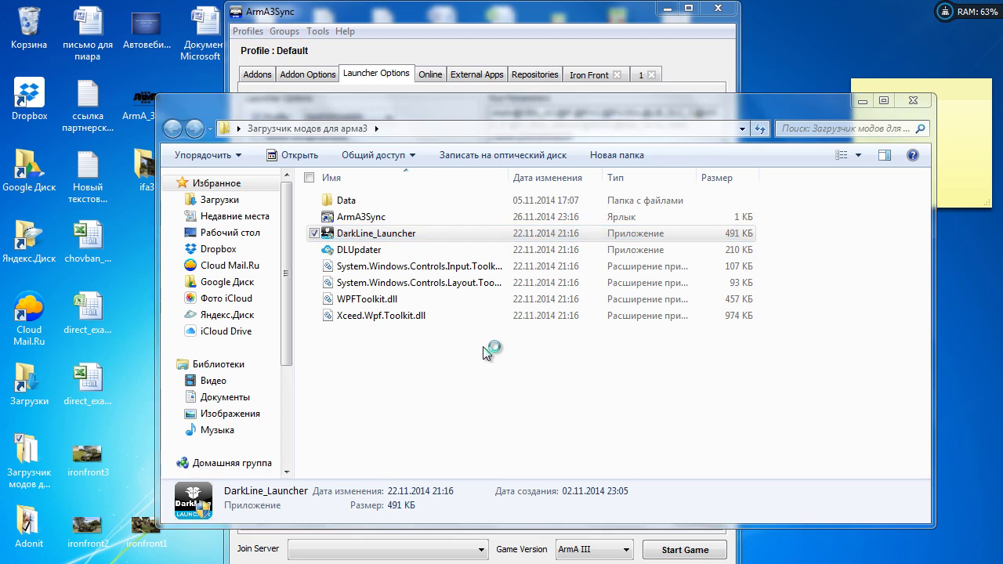
{"action": "left_click", "coordinate": [443, 364]}
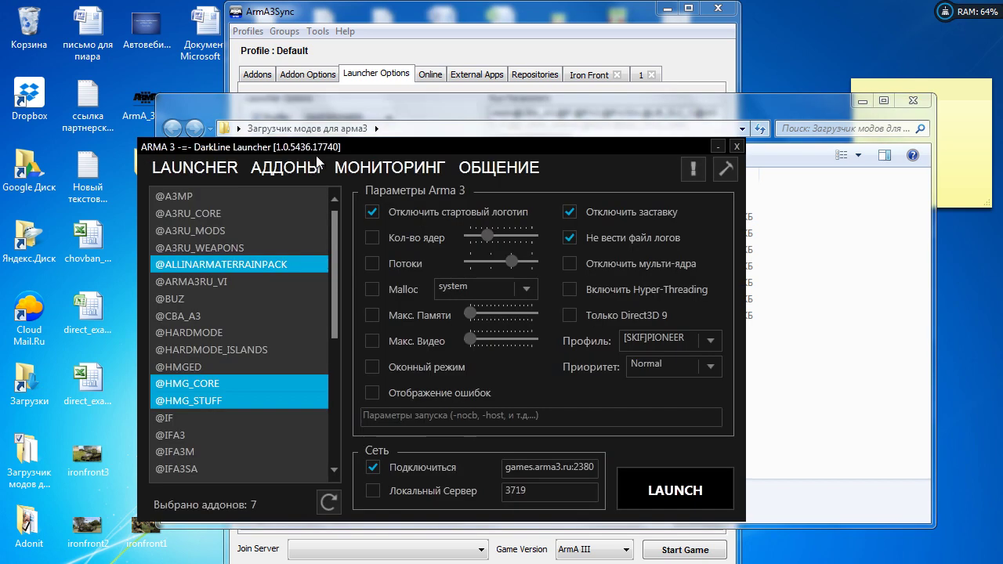
{"action": "left_click_drag", "start_coordinate": [316, 155], "coordinate": [329, 89]}
{"action": "left_click_drag", "start_coordinate": [347, 186], "coordinate": [308, 329]}
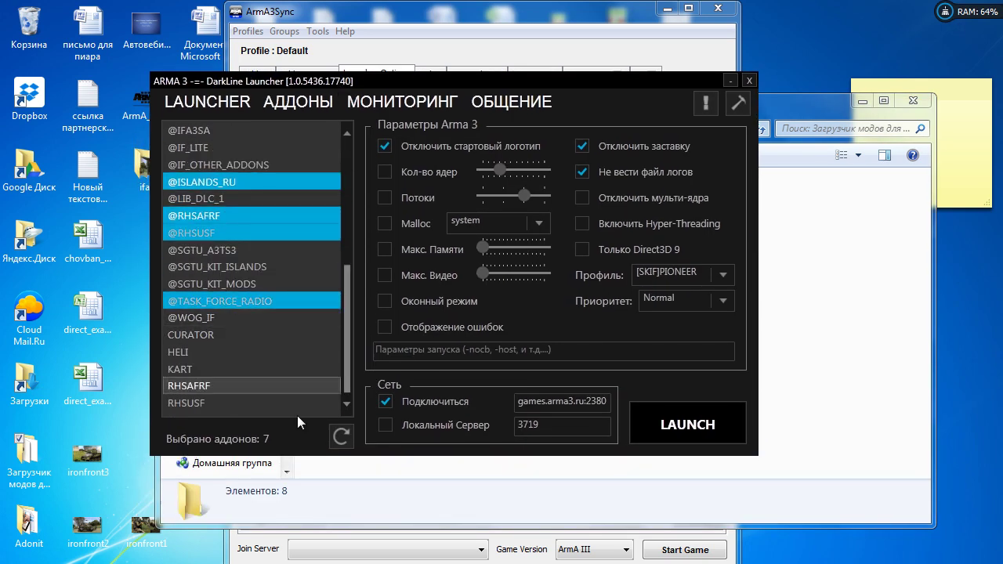
Step: Switch to ArmA3Sync, expand the WOG² Repository addon group and move the window beside the DarkLine Launcher
{"action": "left_click", "coordinate": [313, 11]}
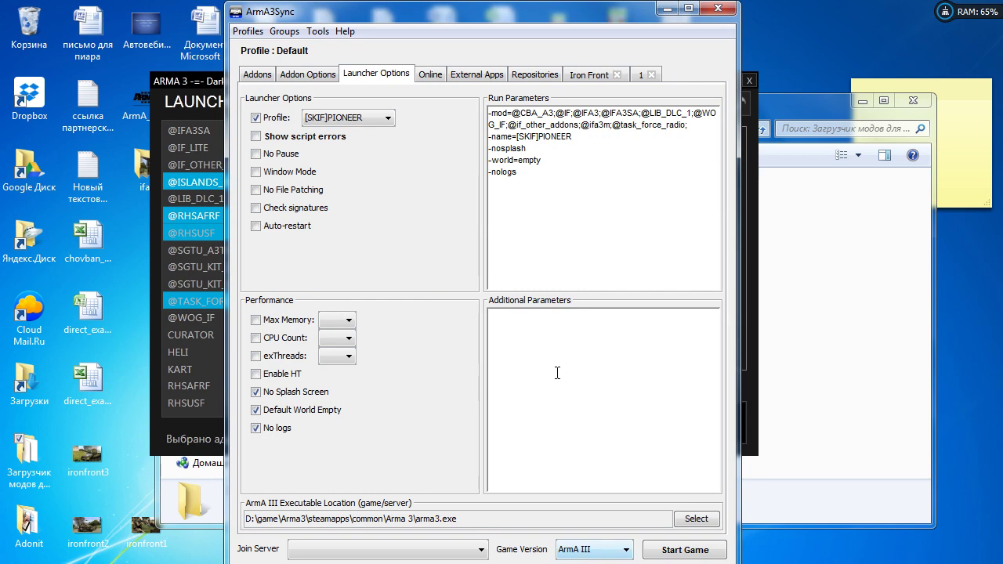
{"action": "left_click", "coordinate": [310, 74]}
{"action": "left_click", "coordinate": [257, 74]}
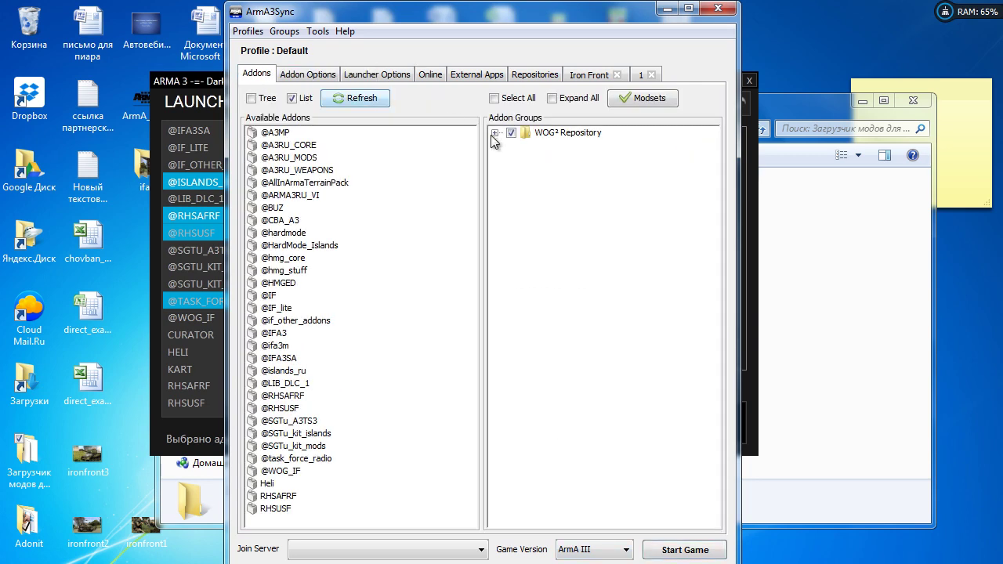
{"action": "left_click", "coordinate": [495, 133]}
{"action": "left_click_drag", "start_coordinate": [439, 9], "coordinate": [609, 10]}
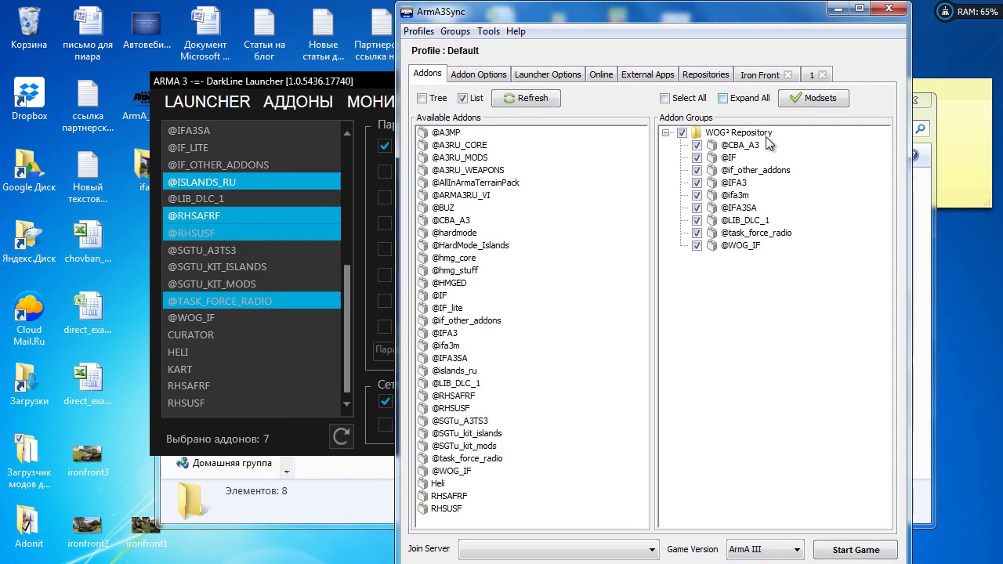
{"action": "left_click", "coordinate": [730, 158]}
{"action": "key", "text": "Down"}
{"action": "key", "text": "Down"}
{"action": "key", "text": "Down"}
{"action": "key", "text": "Down"}
{"action": "key", "text": "Down"}
{"action": "key", "text": "Down"}
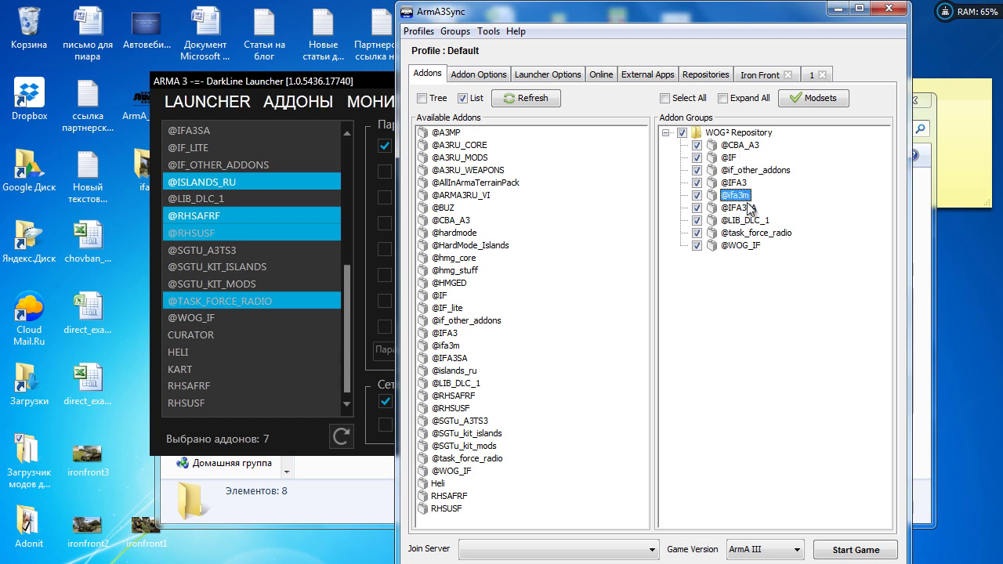
{"action": "key", "text": "Down"}
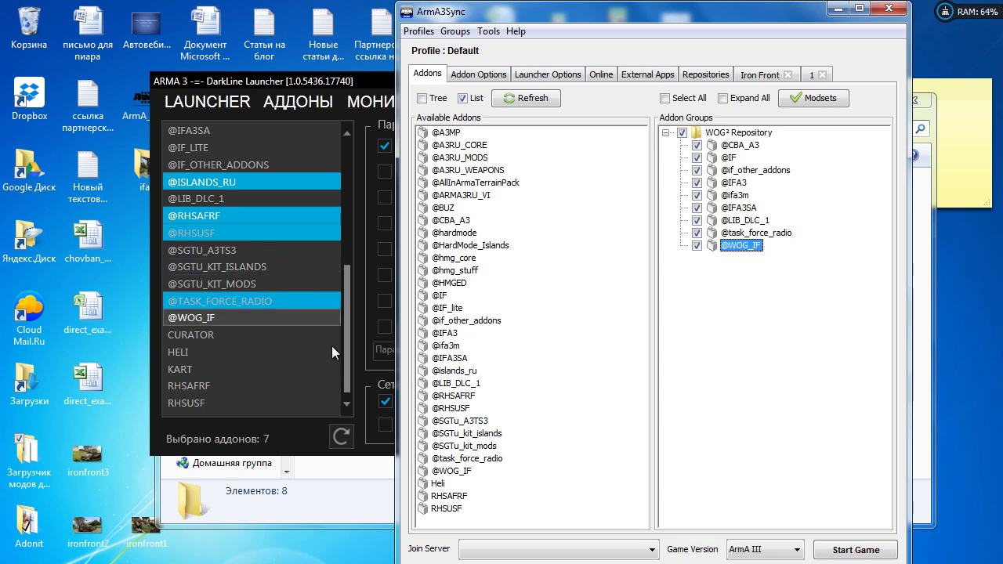
Step: Switch from the DarkLine Launcher to the ARMA3 Launcher and reposition its window on the desktop
{"action": "left_click_drag", "start_coordinate": [350, 321], "coordinate": [655, 431]}
{"action": "left_click", "coordinate": [690, 427]}
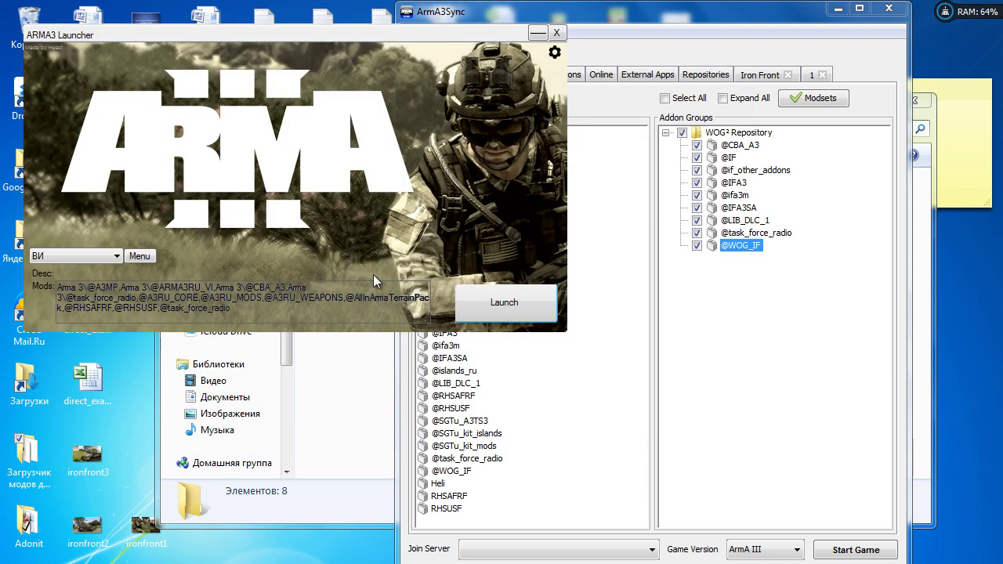
{"action": "left_click_drag", "start_coordinate": [206, 50], "coordinate": [317, 96]}
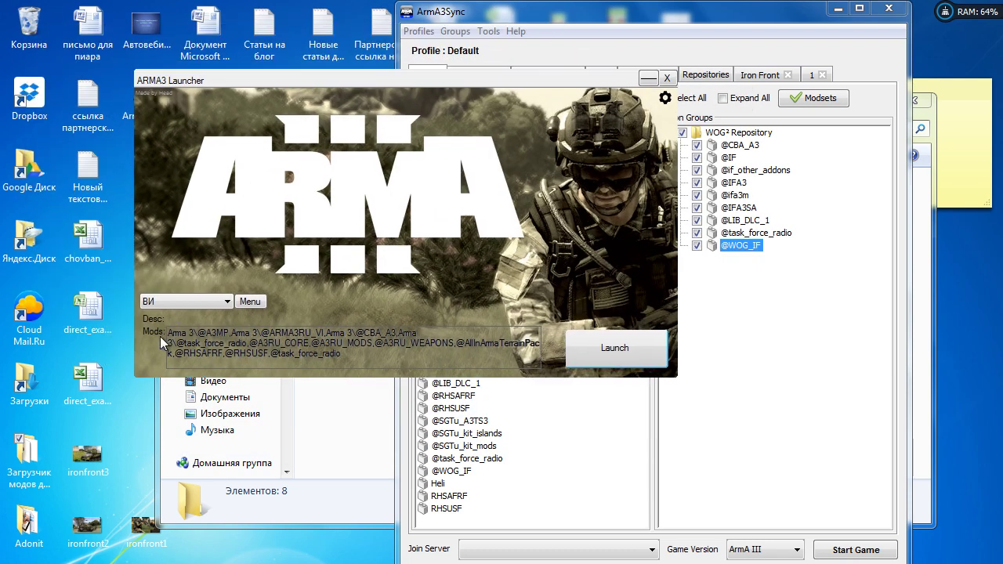
Step: Choose the ИФ preset in the ARMA3 Launcher and go through its mod list
{"action": "left_click", "coordinate": [171, 326]}
{"action": "left_click_drag", "start_coordinate": [171, 332], "coordinate": [462, 333]}
{"action": "left_click", "coordinate": [462, 333]}
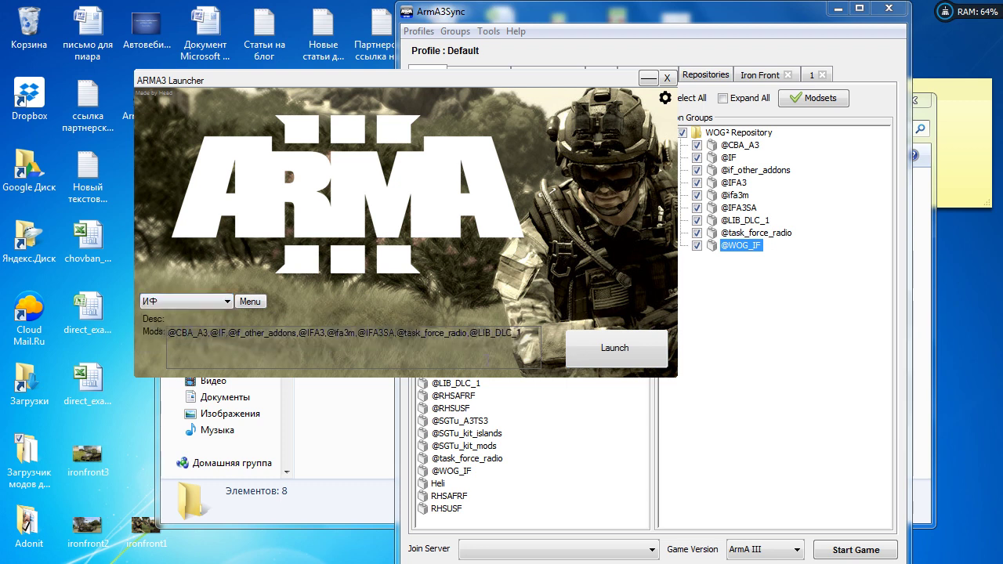
Step: Open the ИФ preset for editing, look through its deactivated and activated mods, and close the preset editor
{"action": "left_click", "coordinate": [254, 304]}
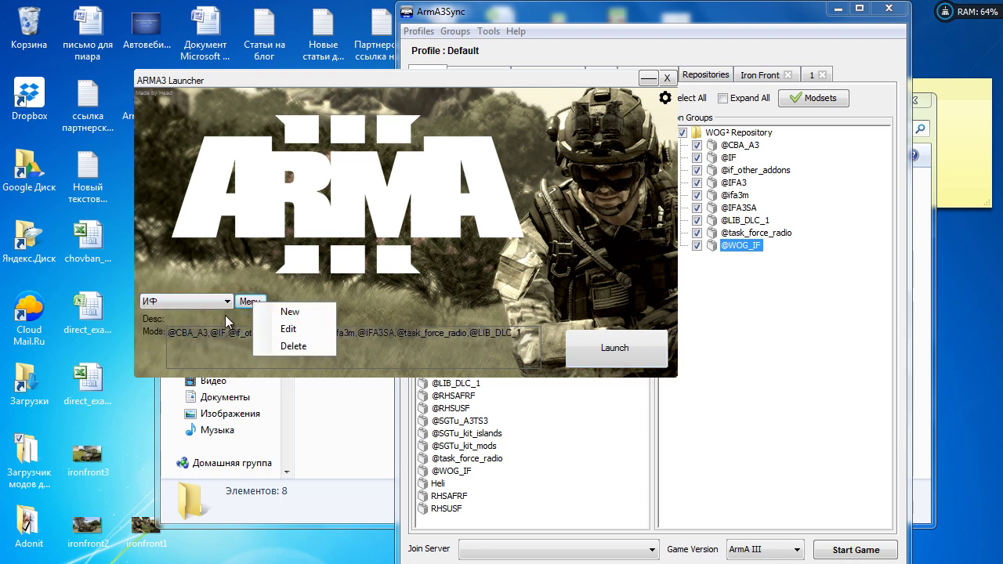
{"action": "left_click", "coordinate": [302, 333]}
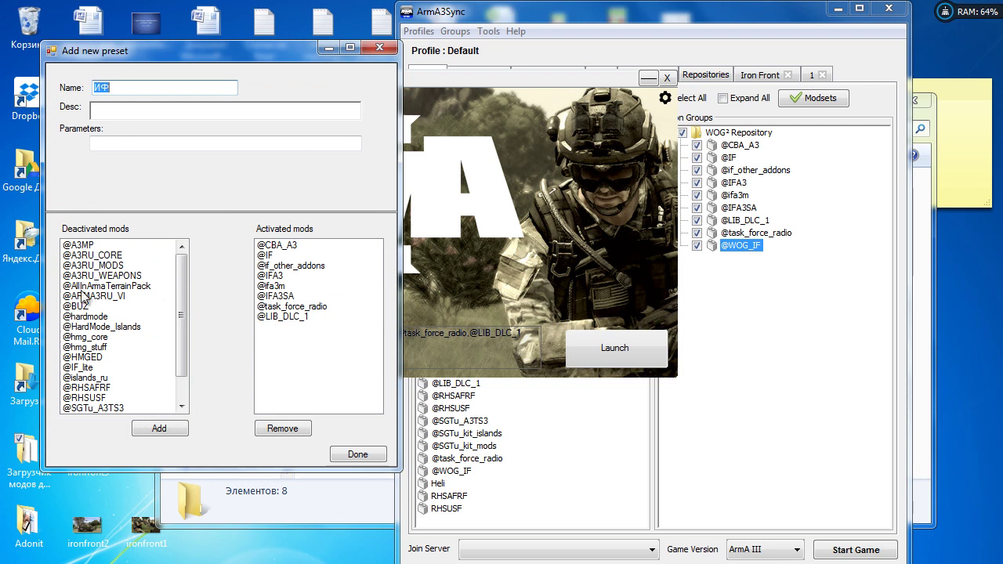
{"action": "scroll", "coordinate": [184, 345], "scroll_direction": "down", "scroll_amount": 2}
{"action": "scroll", "coordinate": [182, 355], "scroll_direction": "up", "scroll_amount": 2}
{"action": "left_click", "coordinate": [380, 48]}
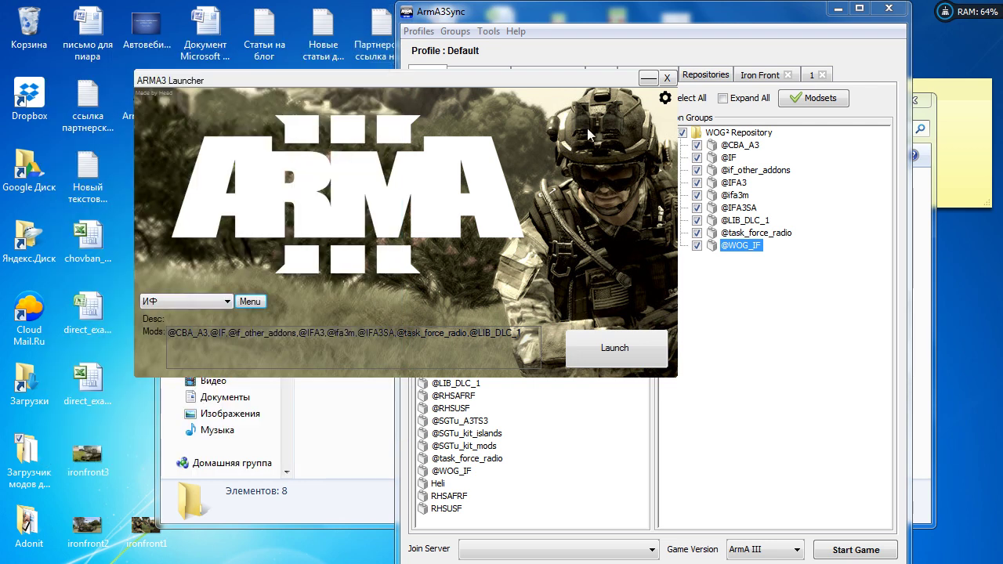
Step: Close the ARMA3 Launcher and copy the whole -mod line from the Run Parameters in ArmA3Sync's Launcher Options
{"action": "left_click", "coordinate": [667, 78]}
{"action": "left_click", "coordinate": [582, 77]}
{"action": "left_click_drag", "start_coordinate": [696, 17], "coordinate": [485, 17]}
{"action": "left_click_drag", "start_coordinate": [654, 124], "coordinate": [433, 110]}
Step: Switch to Windows Explorer, open the folder D:\game\Arma3\SteamApps\common\Arma 3 and find the arma3 application
{"action": "key", "text": "super"}
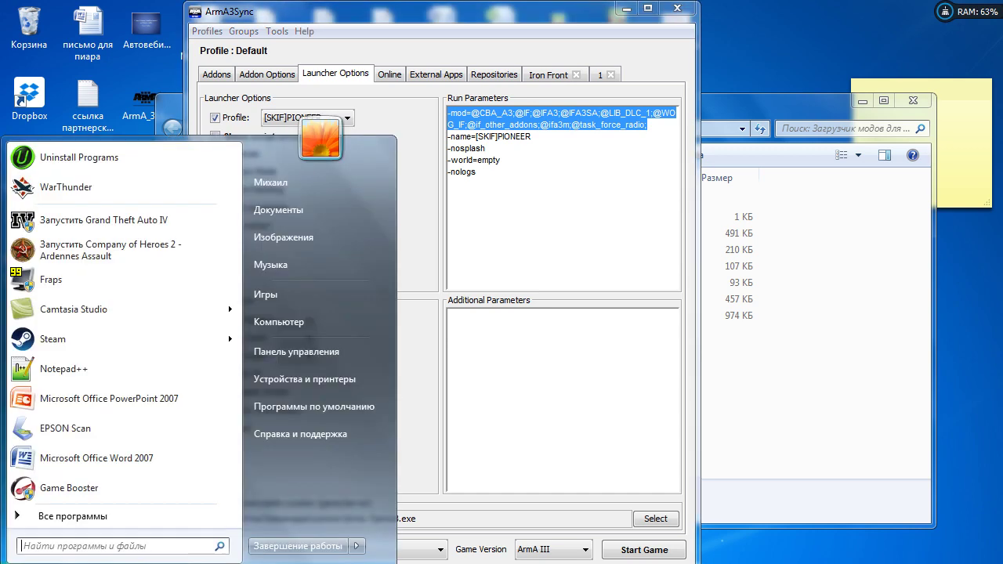
{"action": "left_click", "coordinate": [398, 330]}
{"action": "key", "text": "super+e"}
{"action": "double_click", "coordinate": [619, 235]}
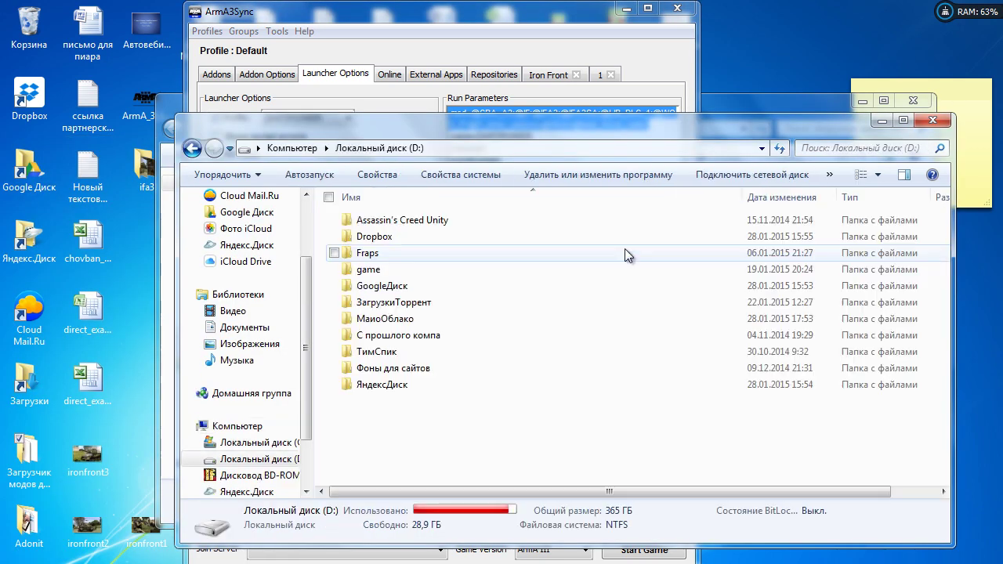
{"action": "left_click", "coordinate": [376, 271]}
{"action": "double_click", "coordinate": [376, 273]}
{"action": "double_click", "coordinate": [375, 223]}
{"action": "double_click", "coordinate": [374, 223]}
{"action": "double_click", "coordinate": [375, 222]}
{"action": "double_click", "coordinate": [375, 223]}
{"action": "scroll", "coordinate": [387, 345], "scroll_direction": "down", "scroll_amount": 15}
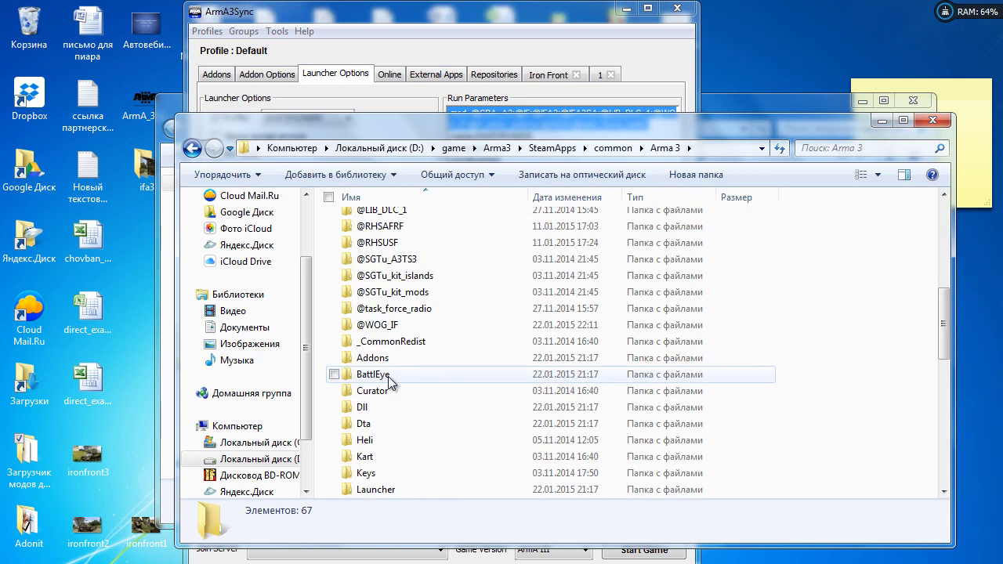
{"action": "scroll", "coordinate": [388, 315], "scroll_direction": "up", "scroll_amount": 1}
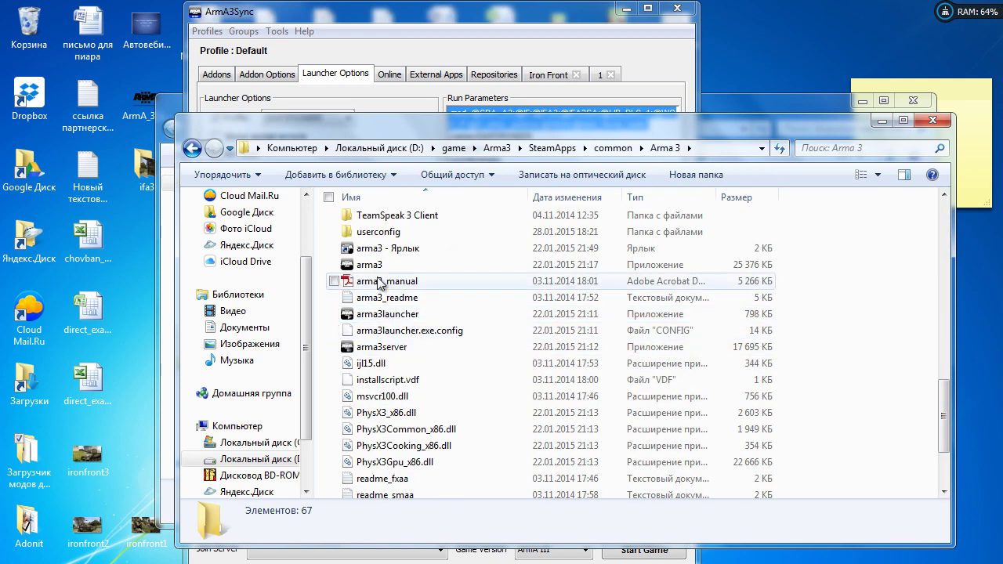
Step: Create a shortcut to the arma3 application in the Arma 3 folder
{"action": "double_click", "coordinate": [366, 265]}
{"action": "right_click", "coordinate": [368, 268]}
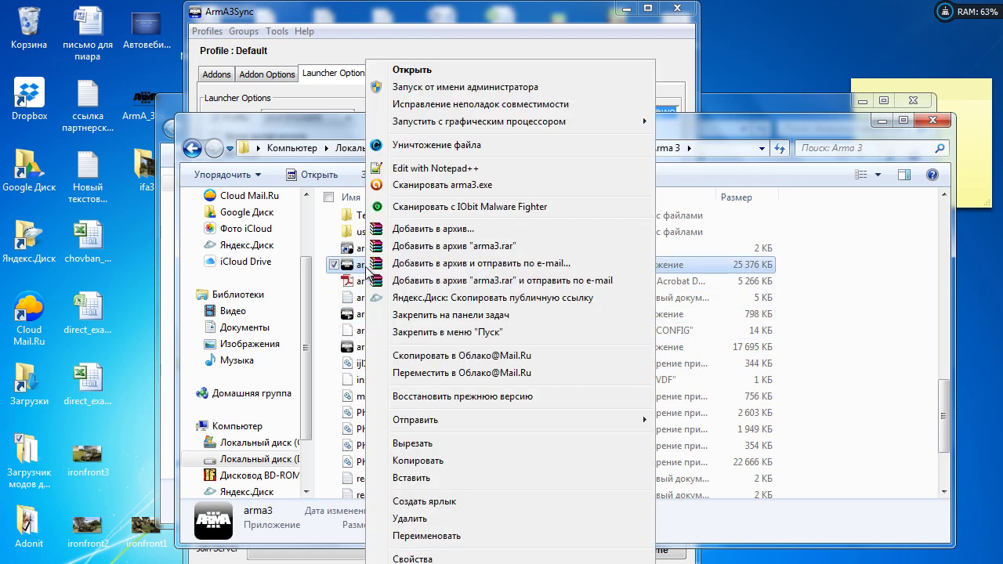
{"action": "left_click", "coordinate": [357, 269]}
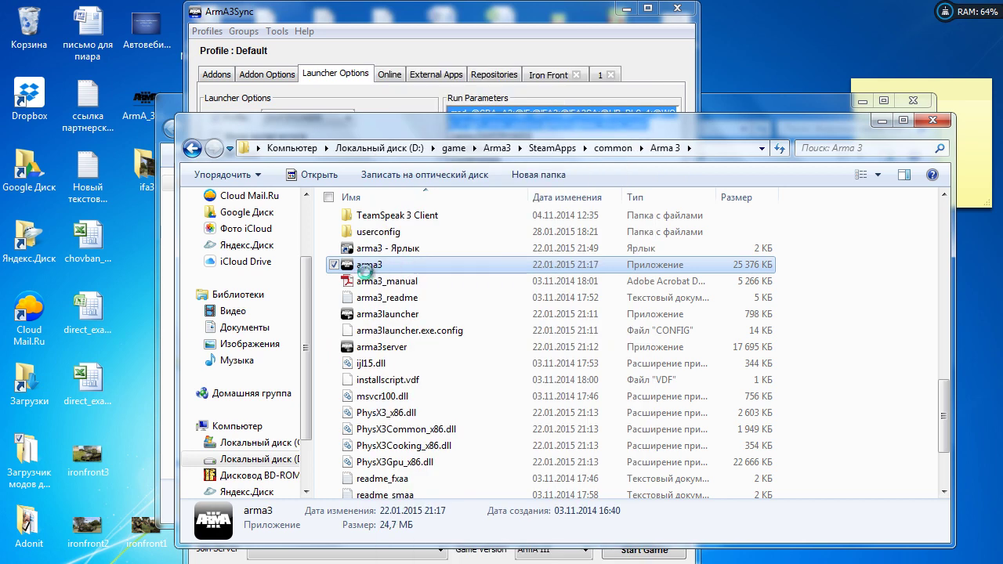
{"action": "right_click", "coordinate": [371, 267]}
{"action": "left_click", "coordinate": [461, 503]}
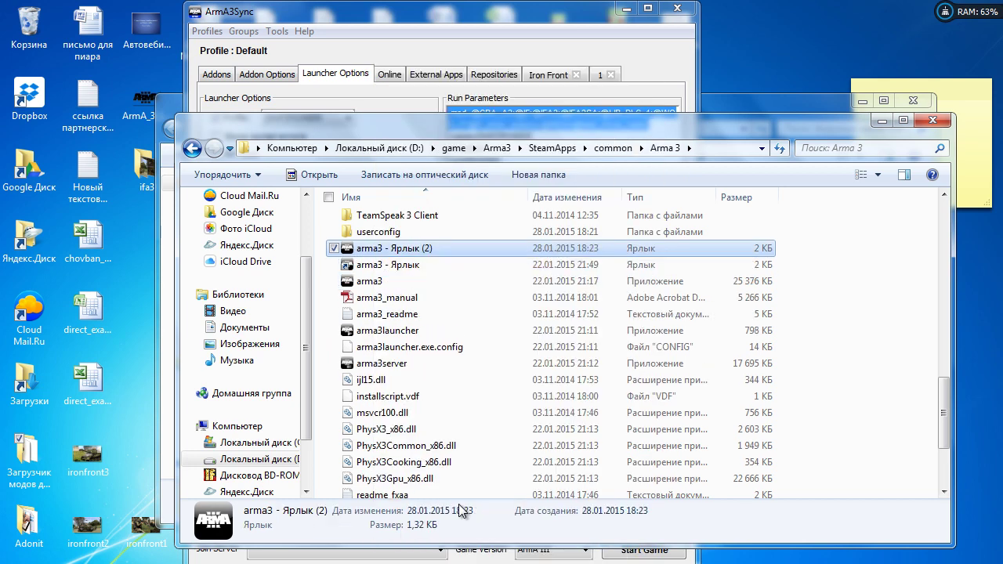
{"action": "right_click", "coordinate": [395, 249]}
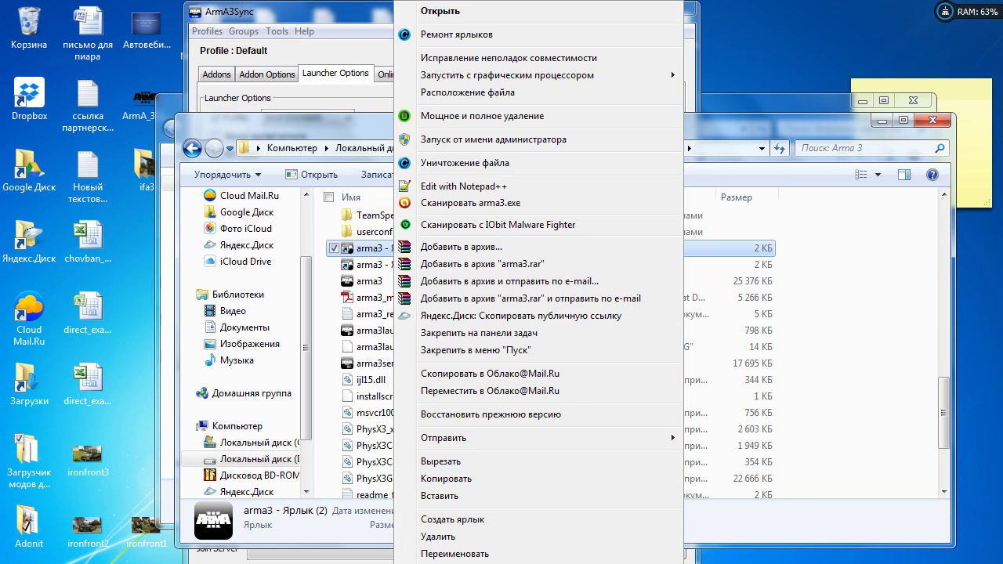
{"action": "left_click", "coordinate": [414, 476]}
{"action": "left_click_drag", "start_coordinate": [589, 106], "coordinate": [394, 131]}
{"action": "left_click", "coordinate": [468, 271]}
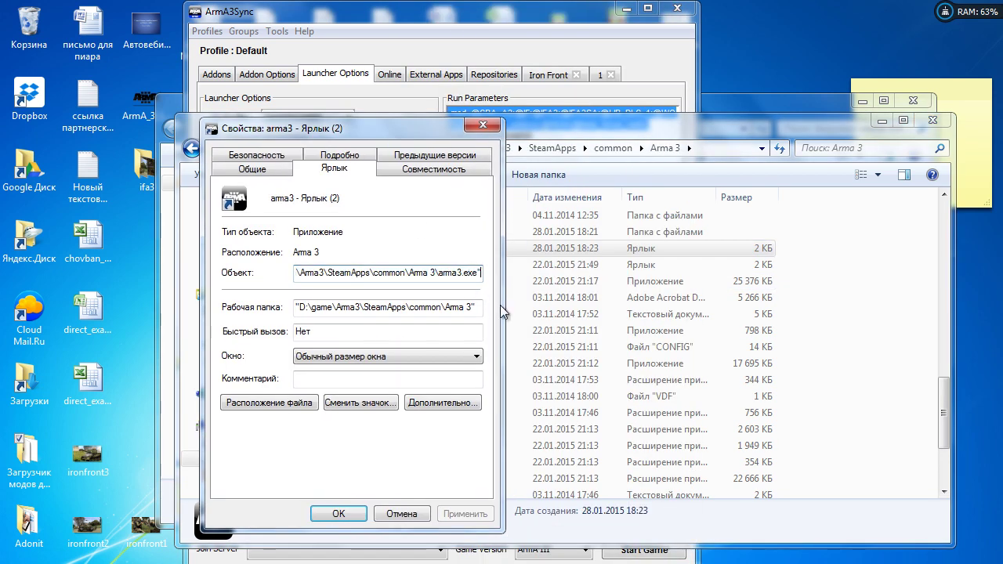
{"action": "key", "text": "space"}
{"action": "key", "text": "ctrl+v"}
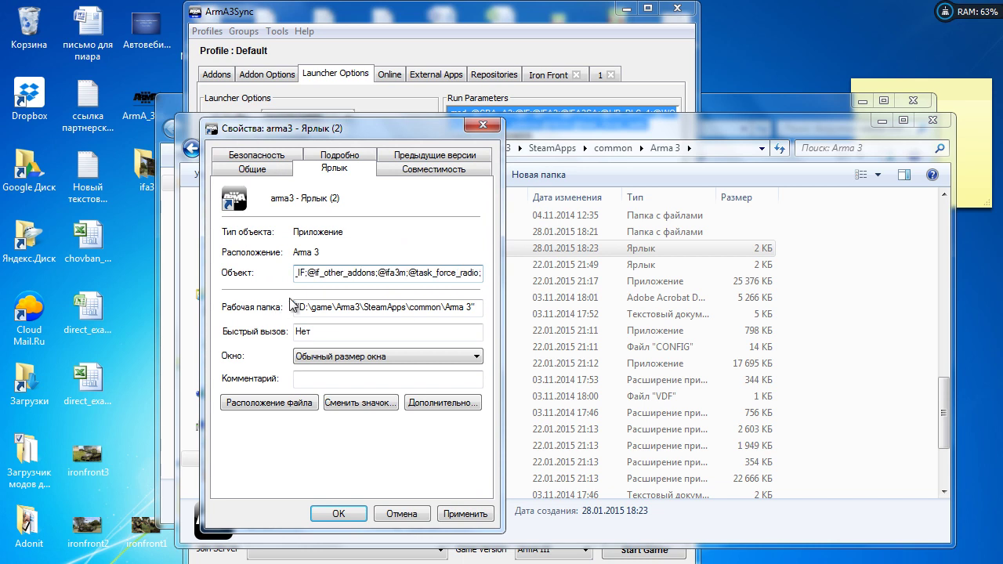
Step: Check the transition from arma3.exe to the -mod parameter in the shortcut's target and save the properties
{"action": "key", "text": "shift+Tab"}
{"action": "key", "text": "Tab"}
{"action": "left_click", "coordinate": [451, 270]}
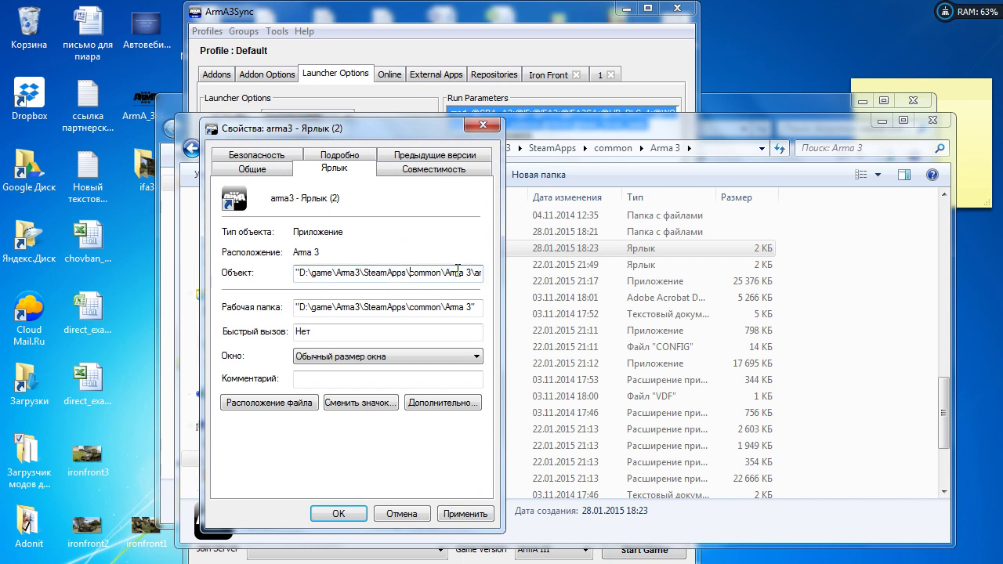
{"action": "key", "text": "Right"}
{"action": "key", "text": "Right"}
{"action": "key", "text": "Right"}
{"action": "key", "text": "Right"}
{"action": "key", "text": "Right"}
{"action": "key", "text": "Right"}
{"action": "key", "text": "Right"}
{"action": "key", "text": "Right"}
{"action": "key", "text": "Right"}
{"action": "key", "text": "Right"}
{"action": "key", "text": "Right"}
{"action": "key", "text": "Right"}
{"action": "key", "text": "Right"}
{"action": "key", "text": "Right"}
{"action": "key", "text": "Right"}
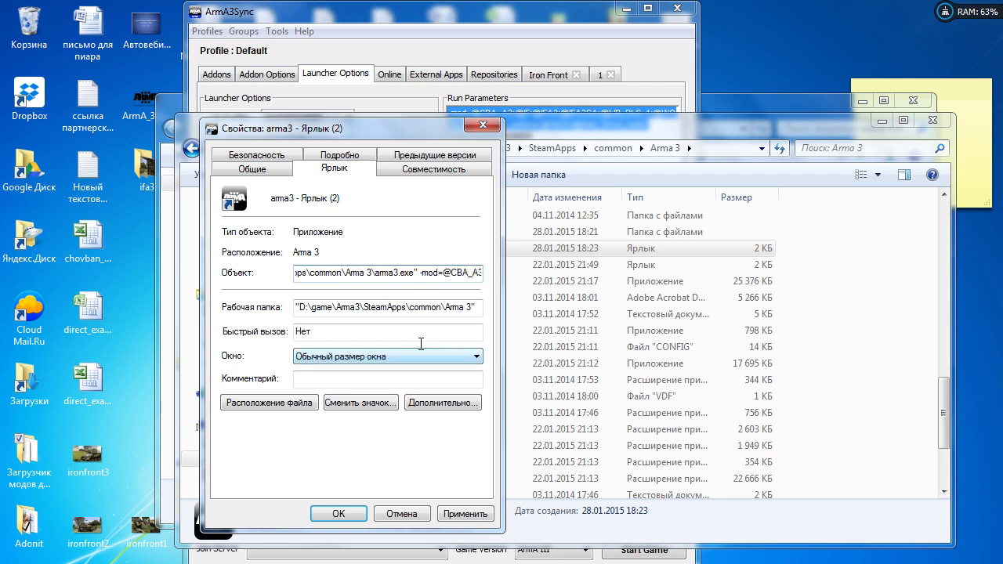
{"action": "left_click", "coordinate": [345, 515]}
Step: Rename the shortcut arma3 - Ярлык (2) as if
{"action": "left_click", "coordinate": [423, 249]}
{"action": "right_click", "coordinate": [423, 249]}
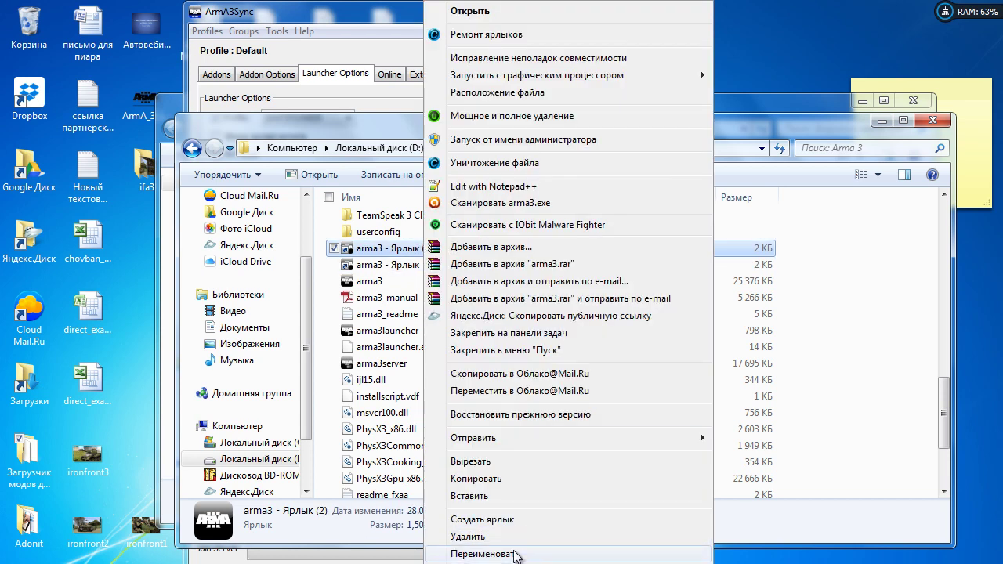
{"action": "left_click", "coordinate": [513, 545]}
{"action": "type", "text": "i"}
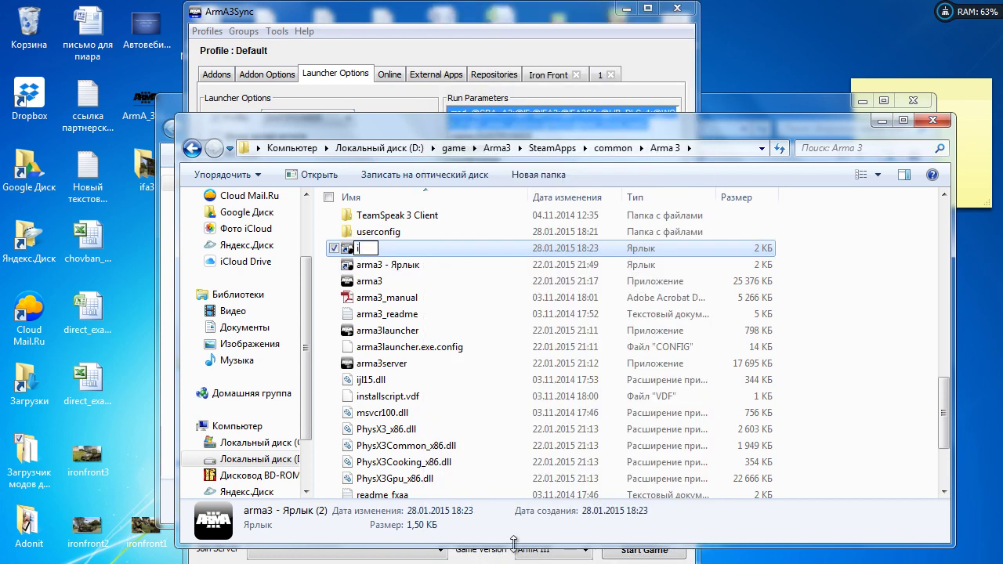
{"action": "type", "text": "f"}
{"action": "left_click", "coordinate": [445, 334]}
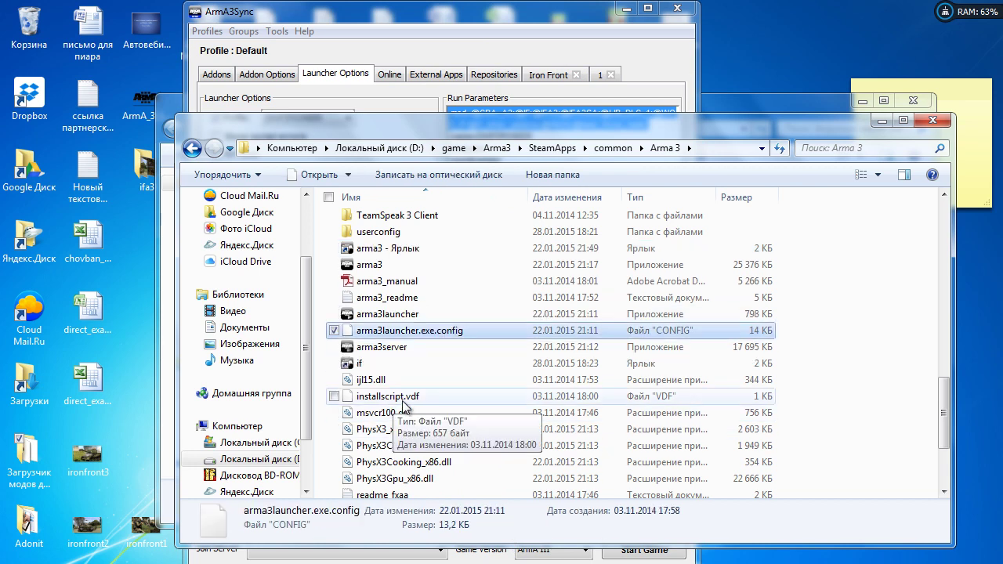
Step: Select the if shortcut, close the Arma 3 folder window and return to the Launcher Options in ArmA3Sync
{"action": "left_click", "coordinate": [369, 362]}
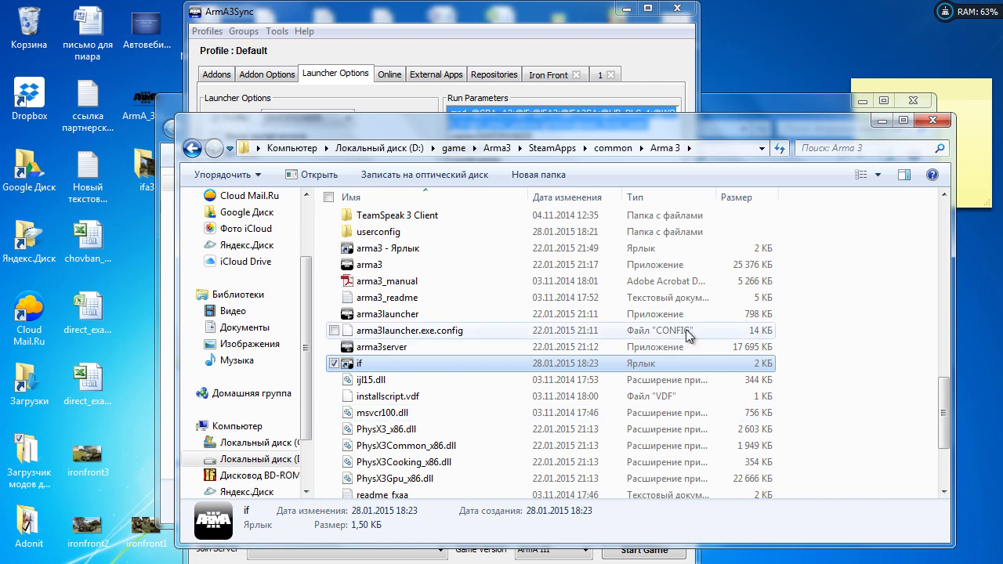
{"action": "left_click", "coordinate": [932, 120]}
{"action": "left_click", "coordinate": [569, 239]}
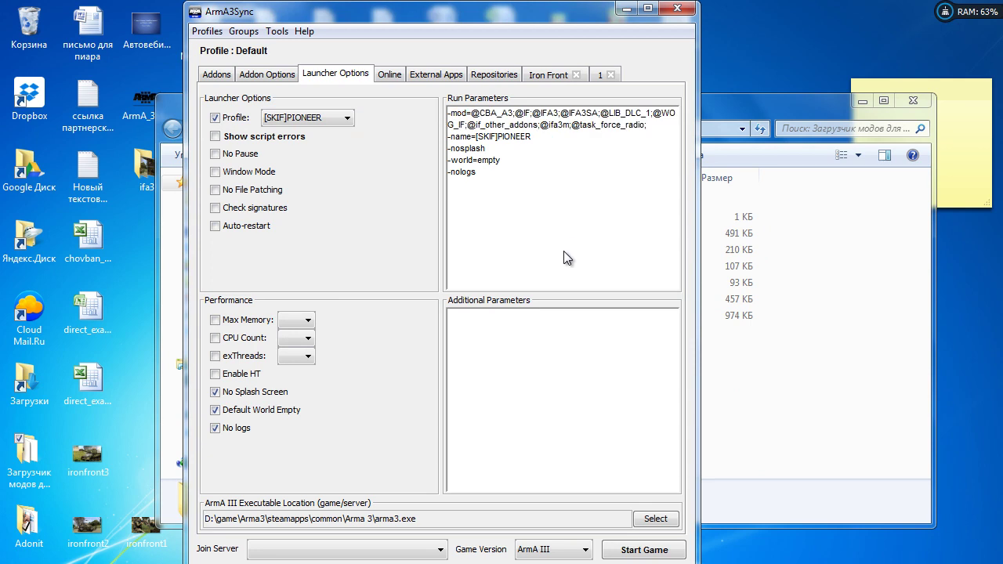